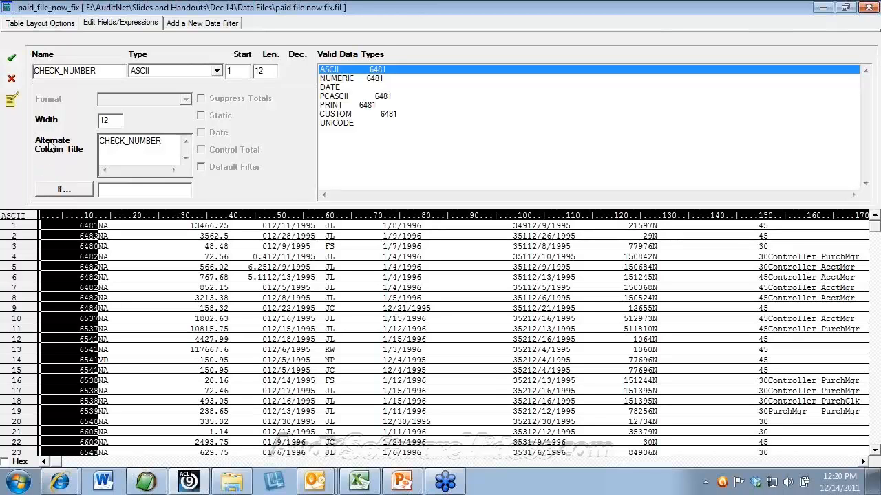
# Leave the CHECK_NUMBER field definition and start a new expression field named "LTRIM CHECK NUM"
pyautogui.click(11, 79)
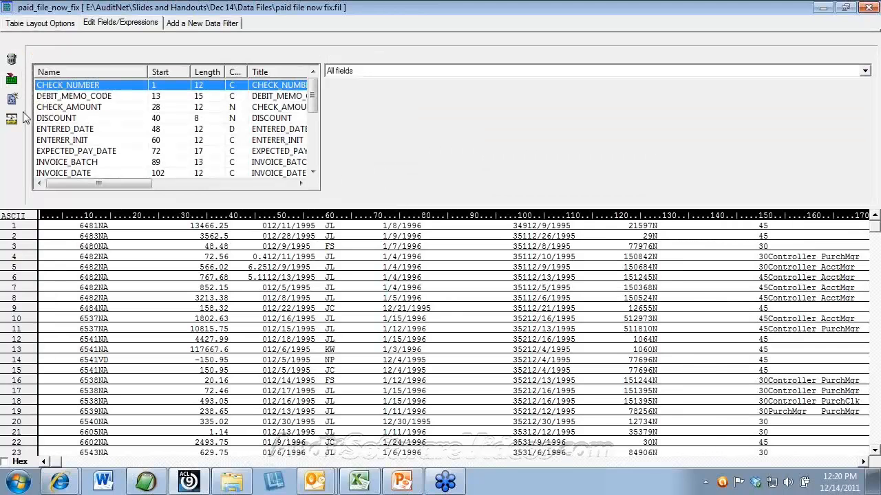
pyautogui.click(11, 102)
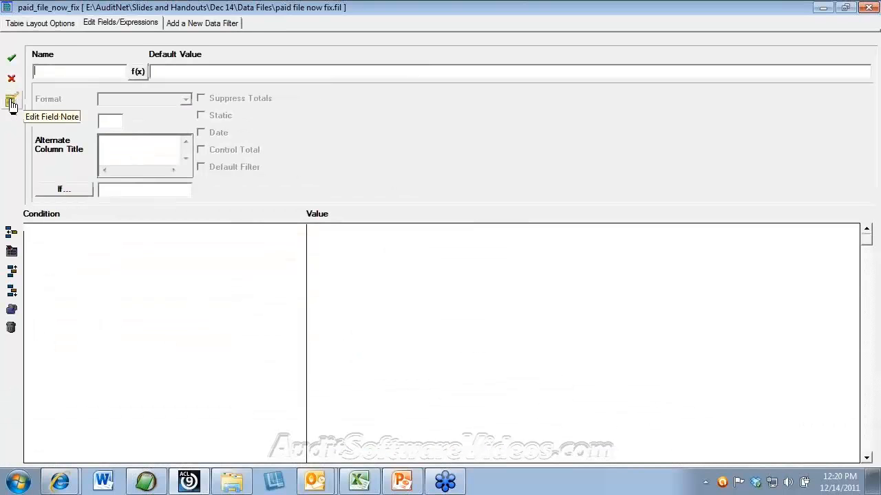
pyautogui.write('LTRIM ')
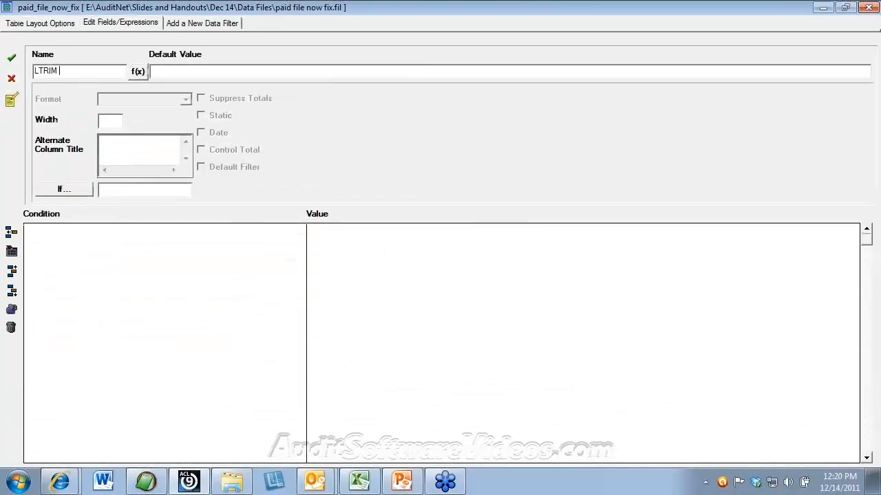
pyautogui.write('CHECK NUM')
# Set the new field's default value to the expression LTRIM(CHECK_NUMBER) and accept the field
pyautogui.click(138, 71)
pyautogui.click(325, 246)
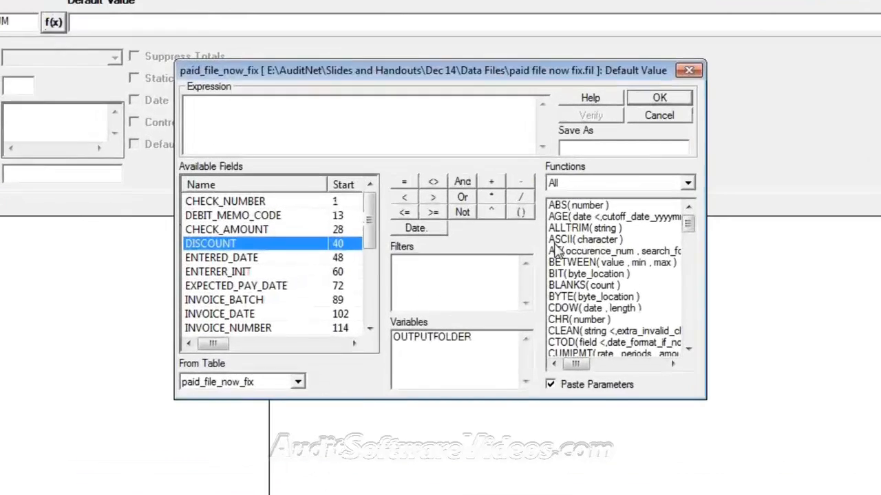
pyautogui.click(559, 259)
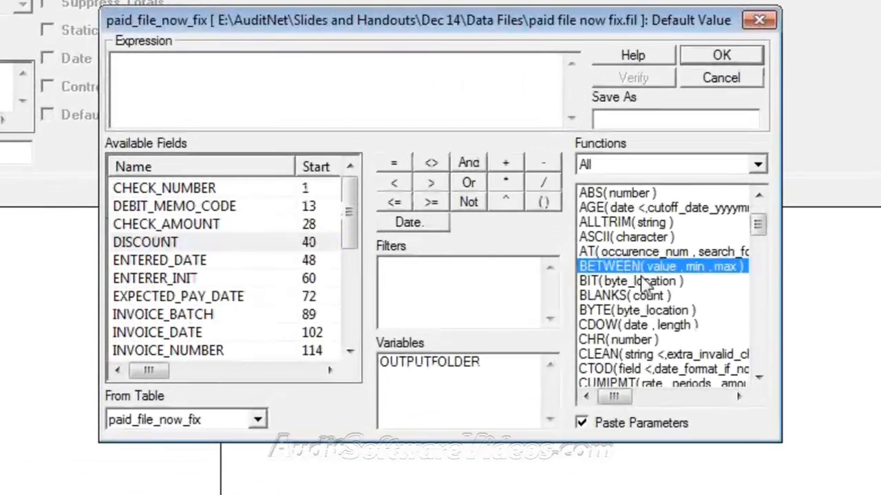
pyautogui.scroll(-8, 647, 282)
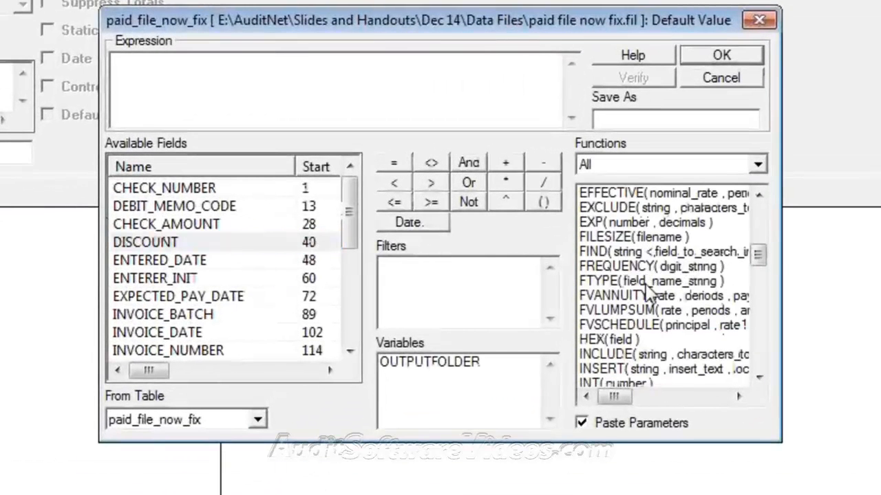
pyautogui.click(299, 79)
pyautogui.write('LTRIM(')
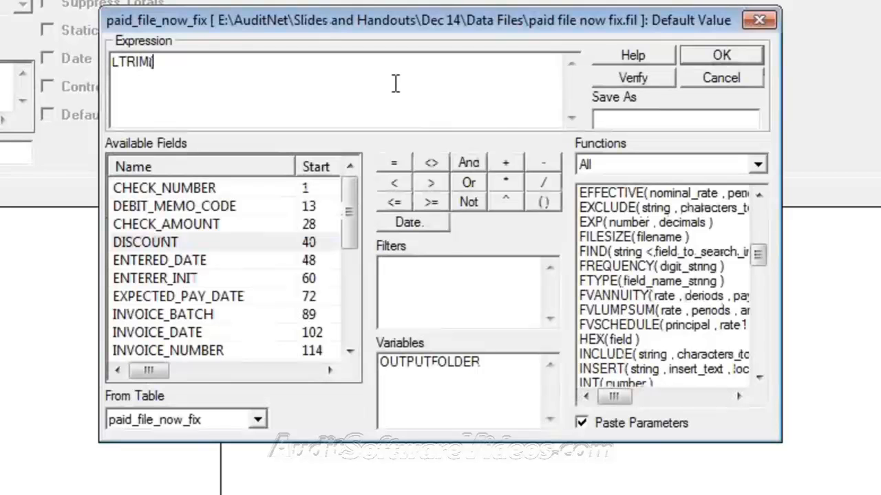
pyautogui.click(285, 208)
pyautogui.doubleClick(292, 190)
pyautogui.write(')')
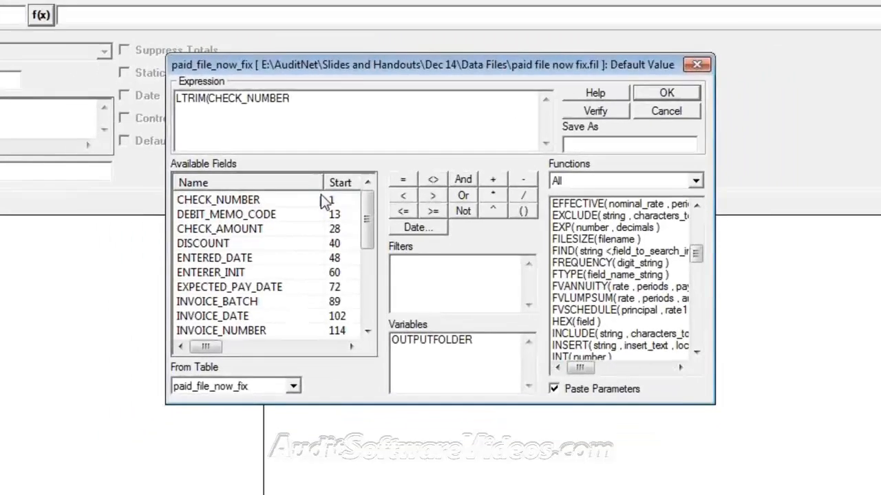
pyautogui.press('Return')
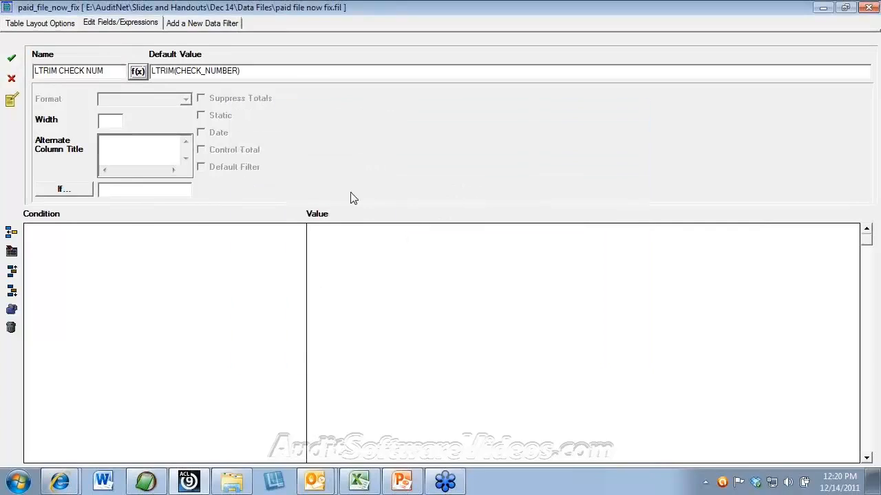
pyautogui.click(11, 58)
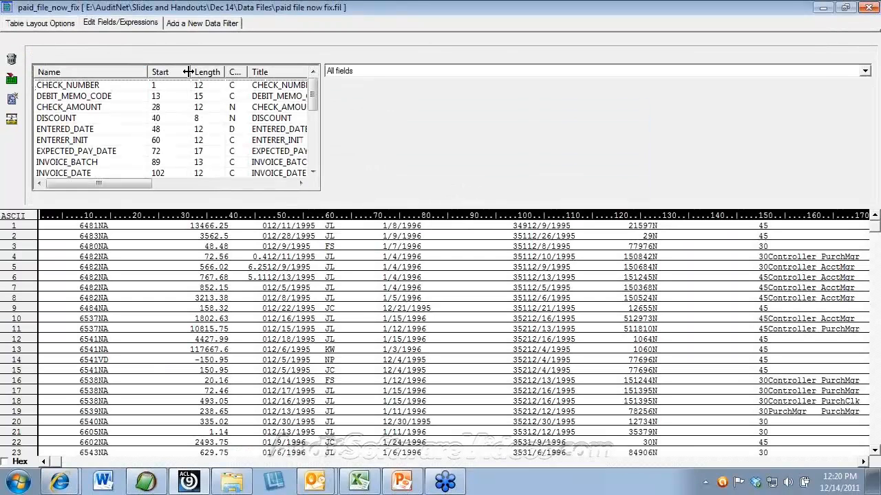
# Sort the table layout's field list by start position so LTRIM_CHECK_NUM is listed first, and close the layout
pyautogui.click(181, 75)
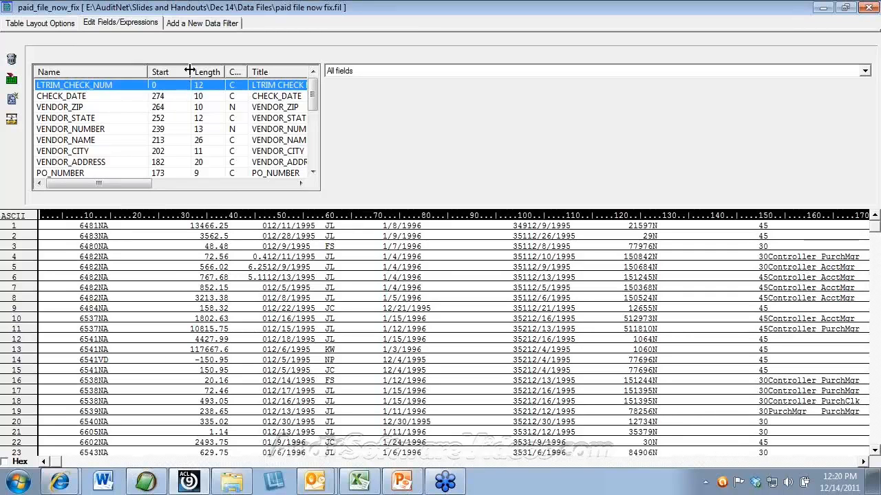
pyautogui.click(166, 68)
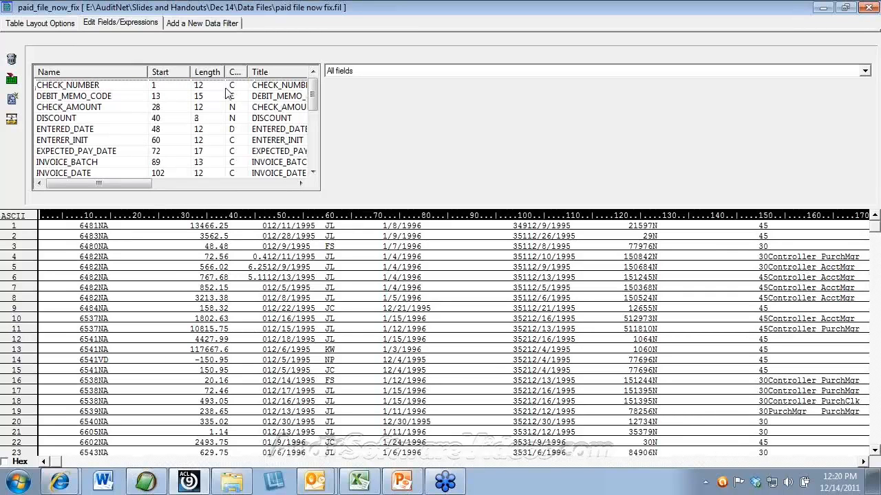
pyautogui.click(200, 86)
pyautogui.click(175, 72)
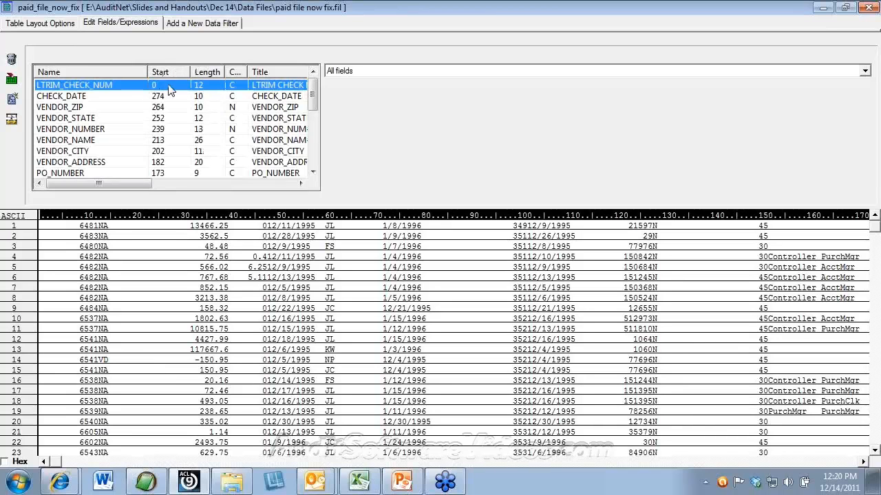
pyautogui.click(867, 13)
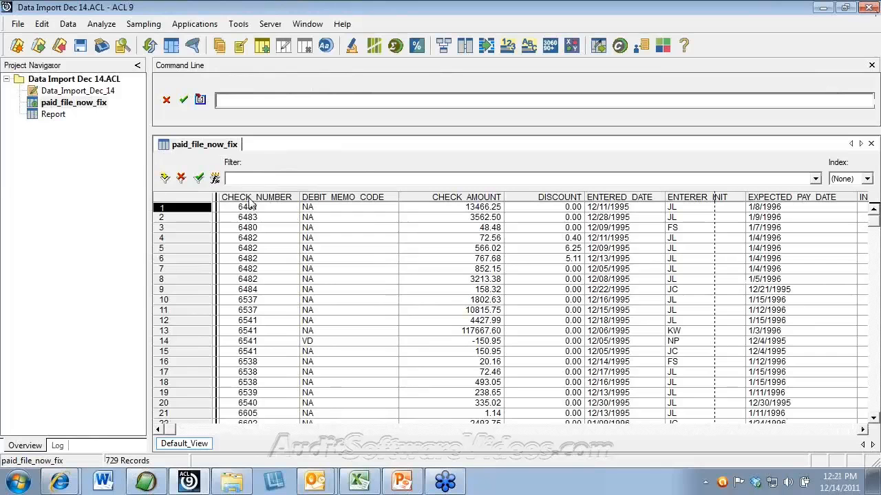
# Add the LTRIM_CHECK_NUM field to the view as a column before DEBIT_MEMO_CODE
pyautogui.rightClick(346, 198)
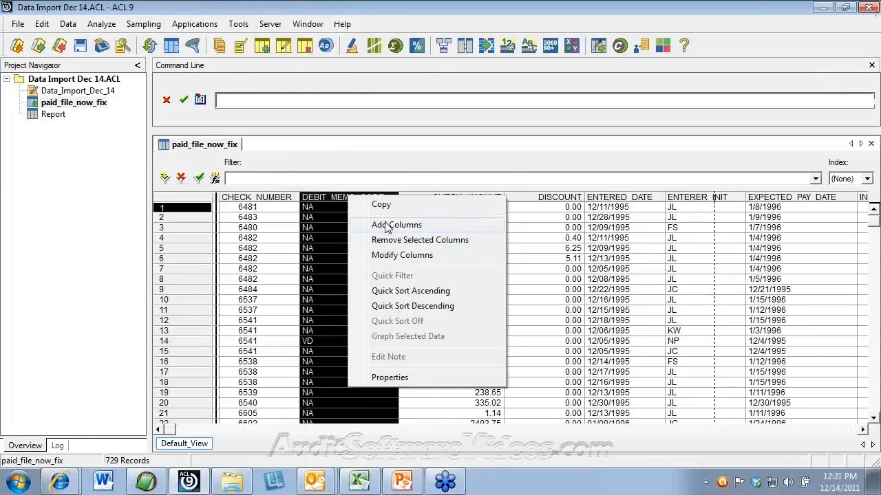
pyautogui.click(389, 226)
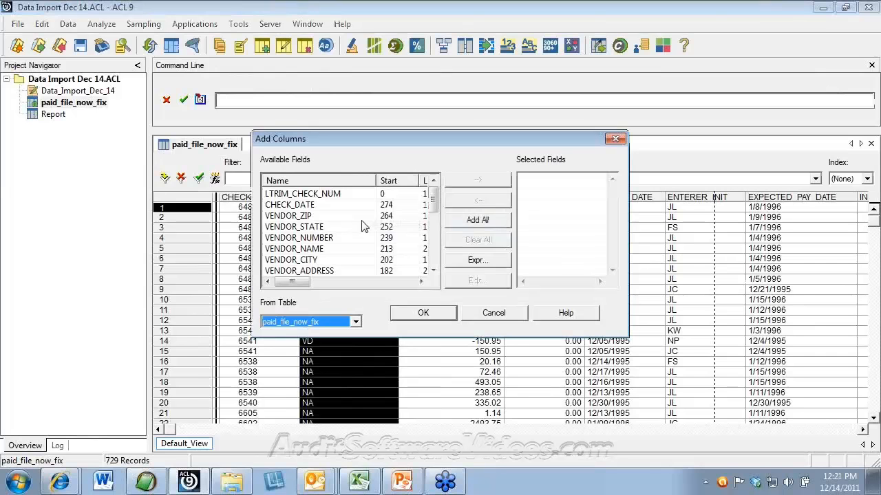
pyautogui.doubleClick(335, 194)
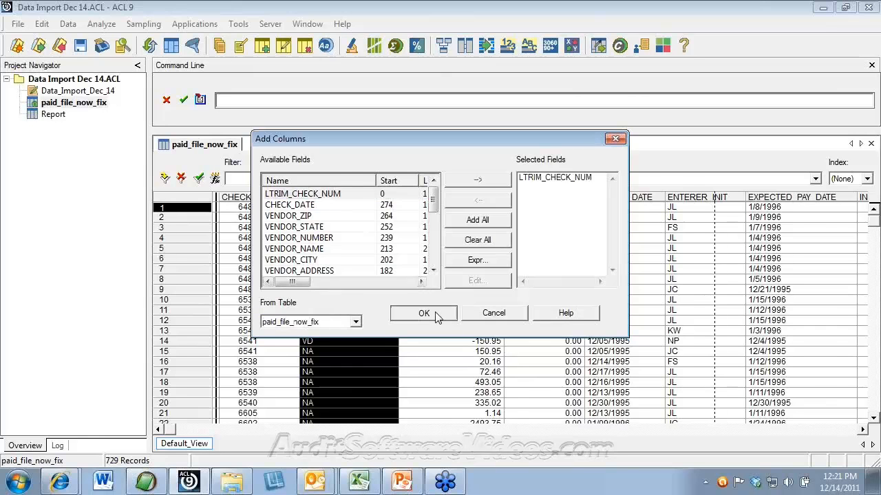
pyautogui.click(424, 313)
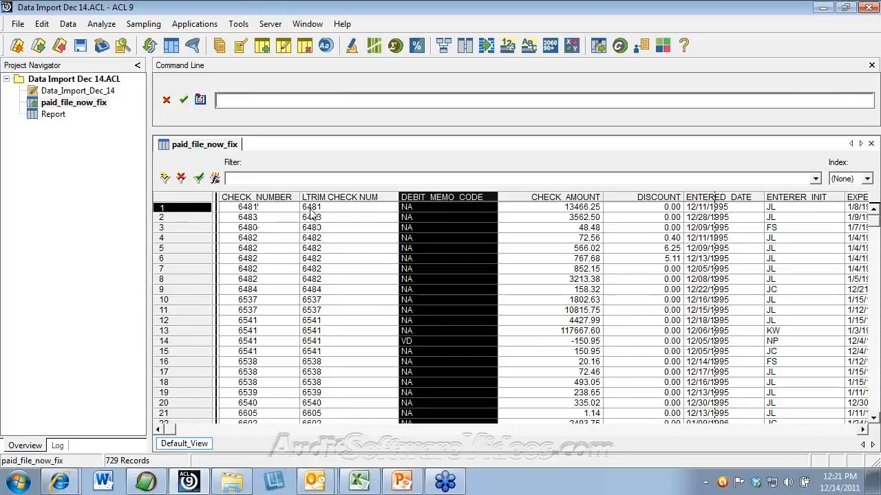
# In the table layout, rename LTRIM_CHECK_NUM to ALLTRIM_CHECK_NUM, change its expression to ALLTRIM(CHECK_NUMBER), and save the changes
pyautogui.click(49, 26)
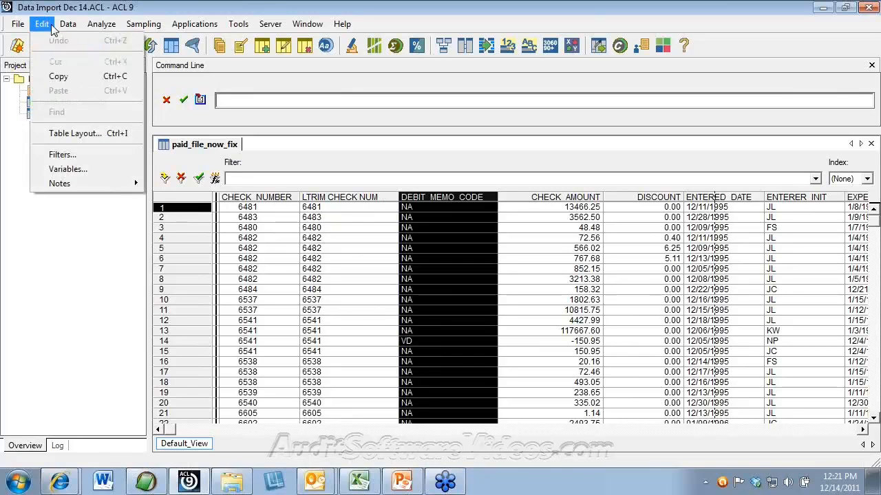
pyautogui.click(62, 133)
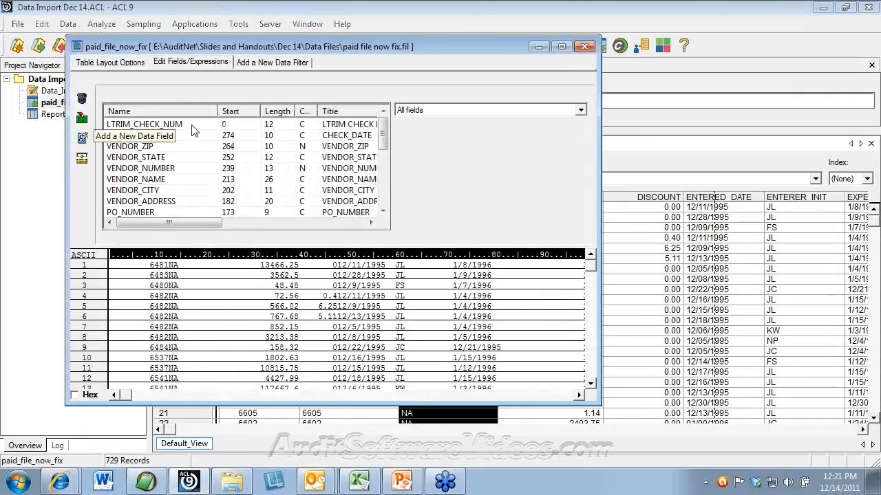
pyautogui.doubleClick(192, 125)
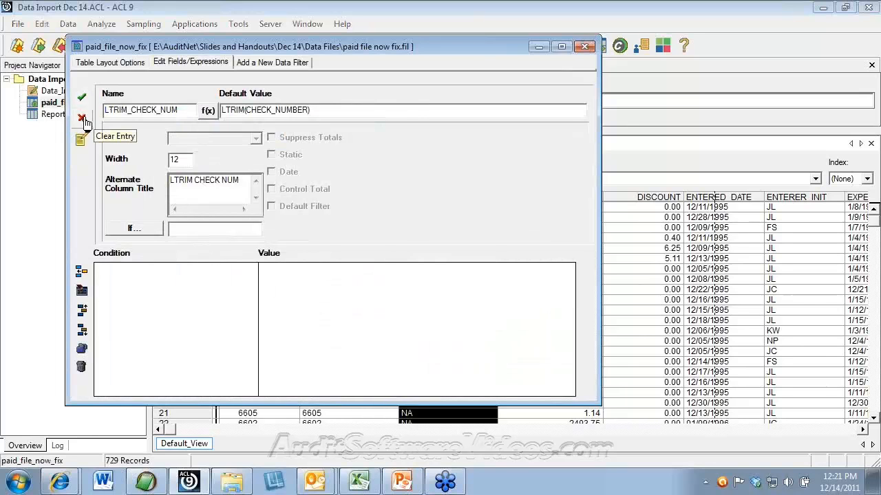
pyautogui.write('AL')
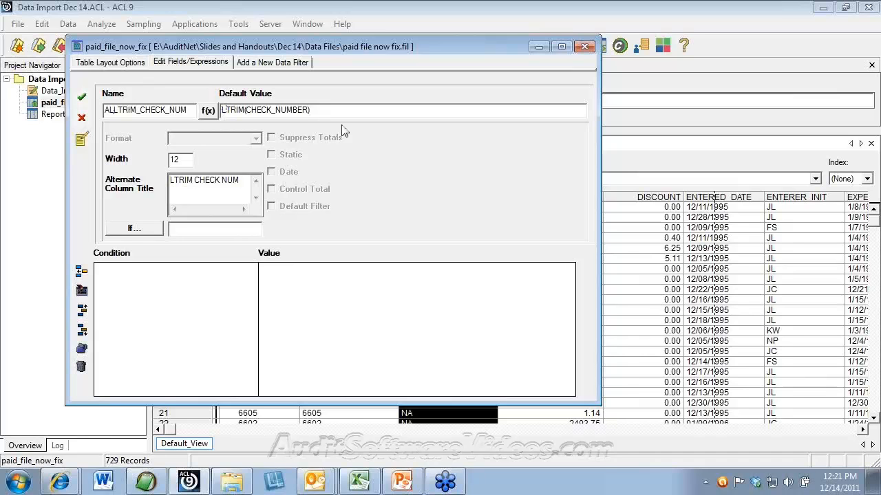
pyautogui.write('AL')
pyautogui.press('Return')
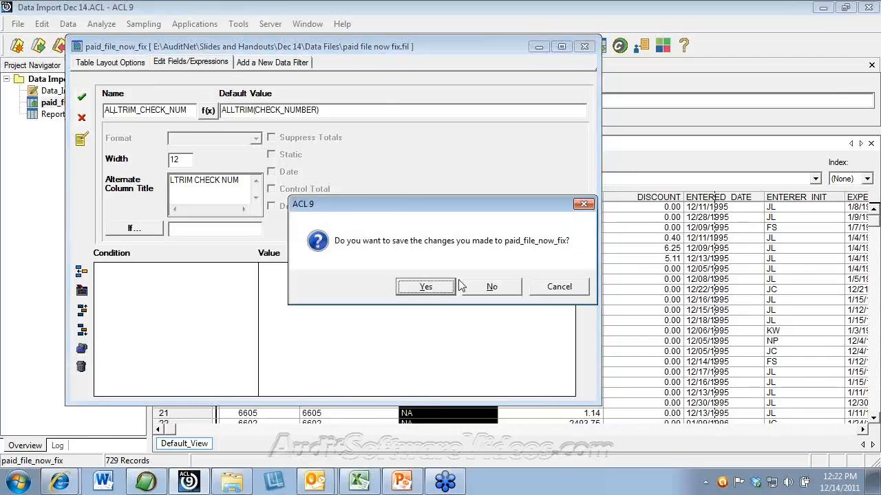
pyautogui.click(426, 287)
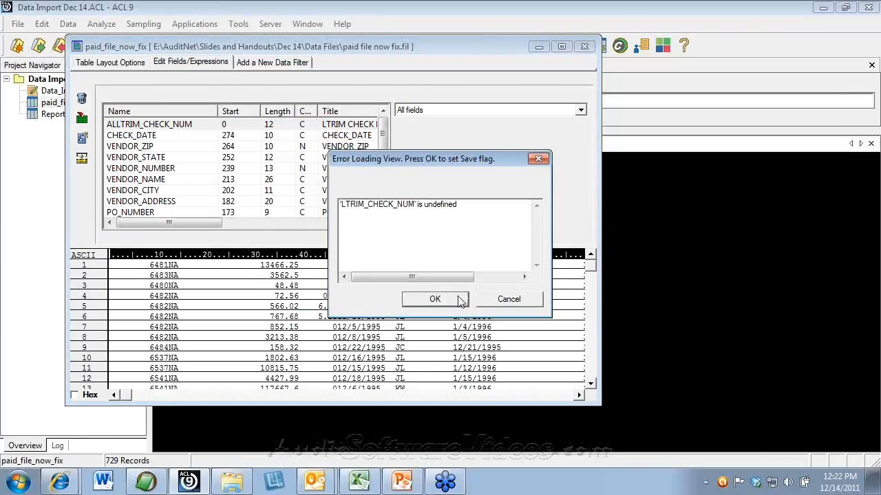
pyautogui.click(459, 301)
# Add the ALLTRIM_CHECK_NUM field to the view as a column before CHECK_NUMBER
pyautogui.click(255, 198)
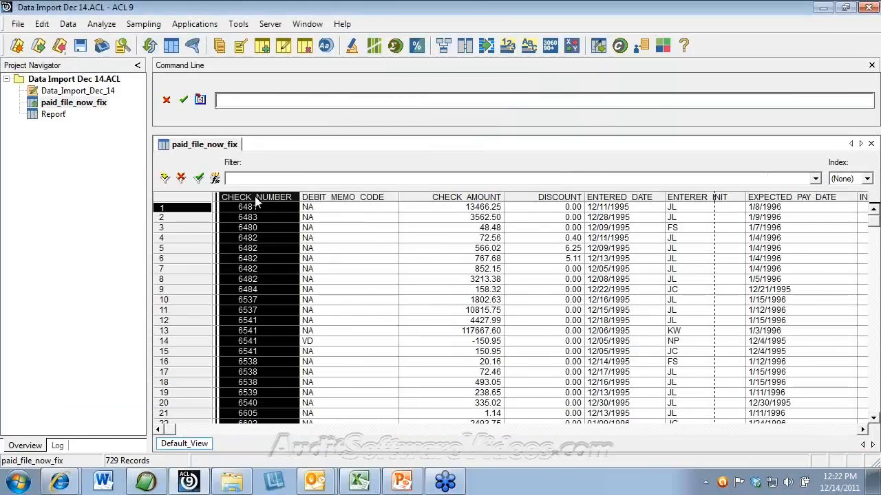
pyautogui.rightClick(276, 200)
pyautogui.click(295, 227)
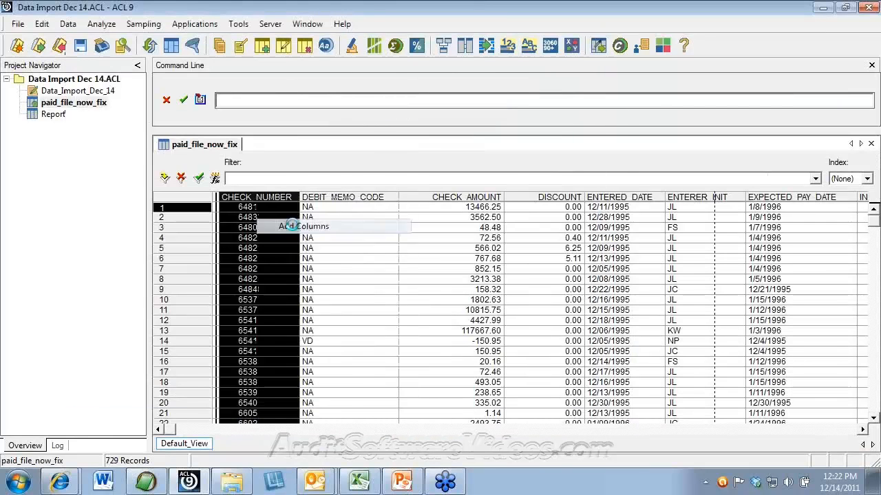
pyautogui.doubleClick(322, 194)
pyautogui.click(421, 313)
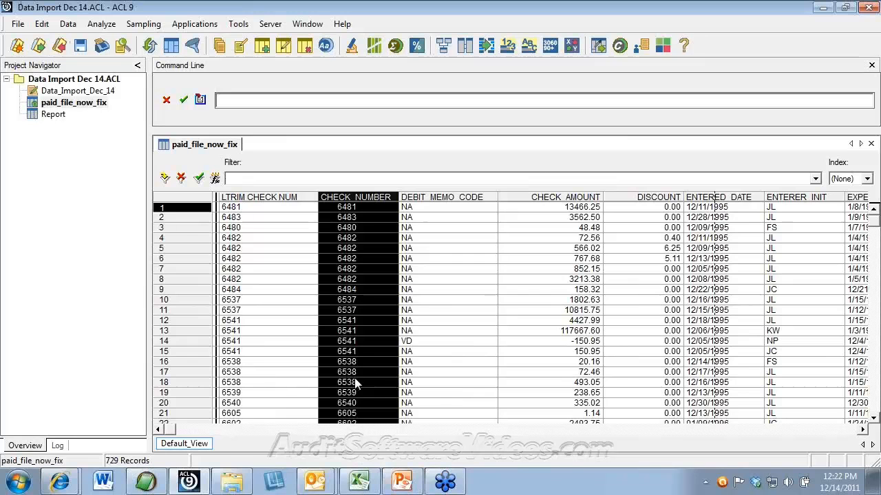
# Quick sort the paid_file_now_fix records in ascending order by VENDOR_ZIP and look through the sorted records
pyautogui.moveTo(174, 432); pyautogui.dragTo(849, 470)
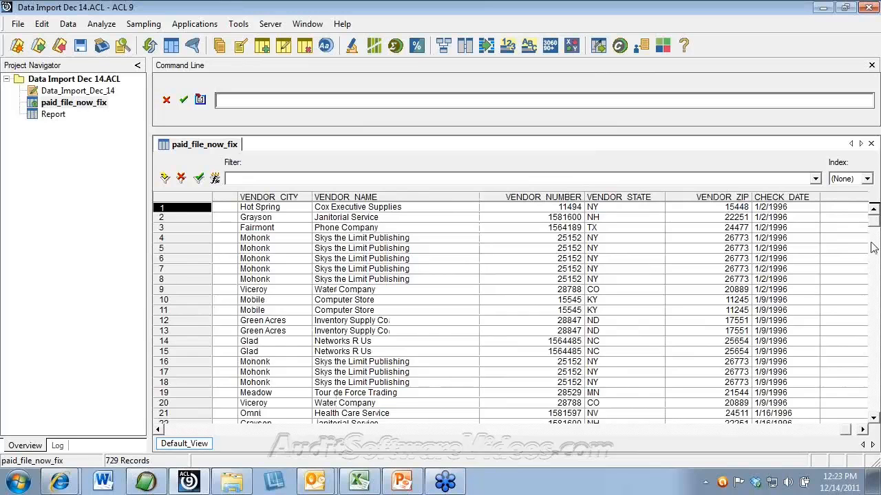
pyautogui.moveTo(877, 228); pyautogui.dragTo(874, 343)
pyautogui.click(727, 198)
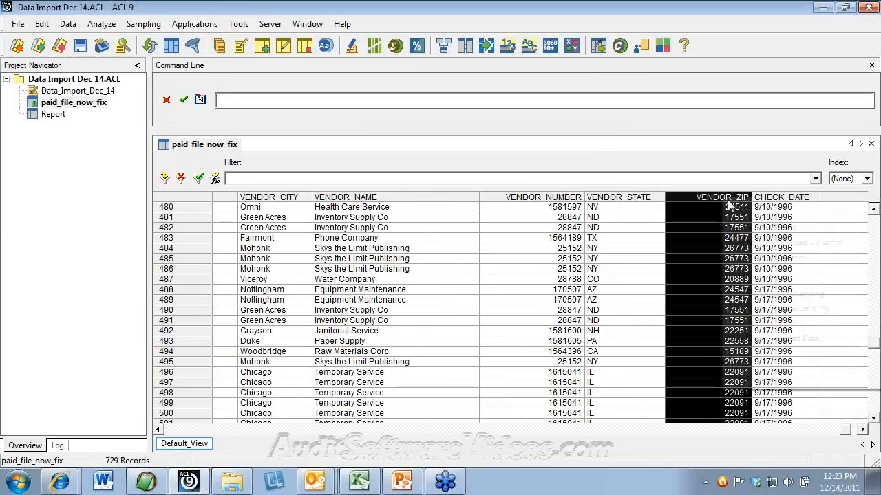
pyautogui.rightClick(727, 198)
pyautogui.click(771, 302)
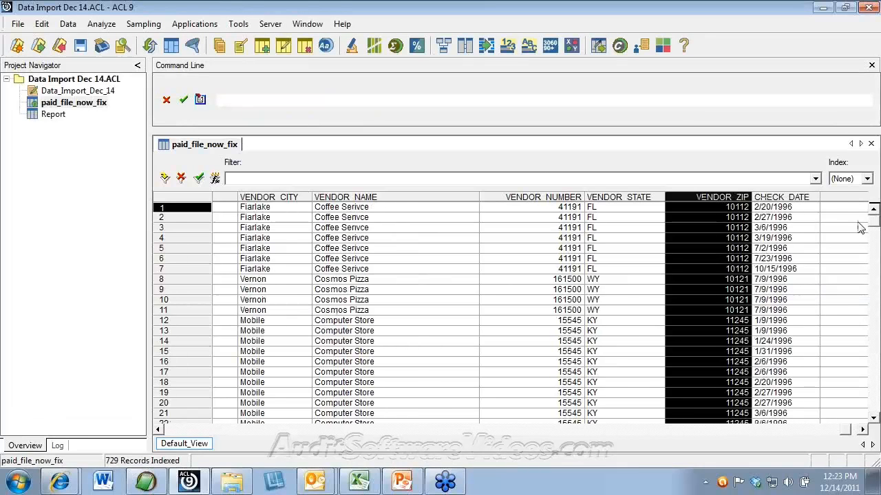
pyautogui.moveTo(874, 232); pyautogui.dragTo(852, 344)
pyautogui.click(177, 430)
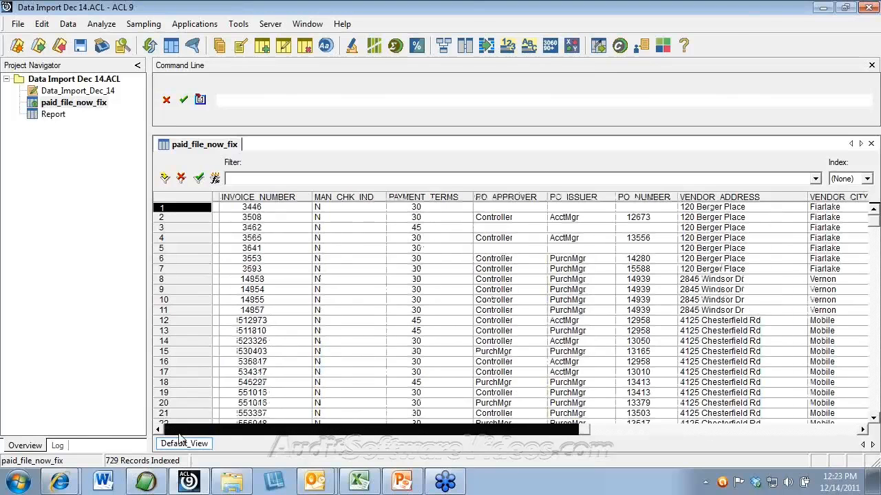
pyautogui.click(172, 429)
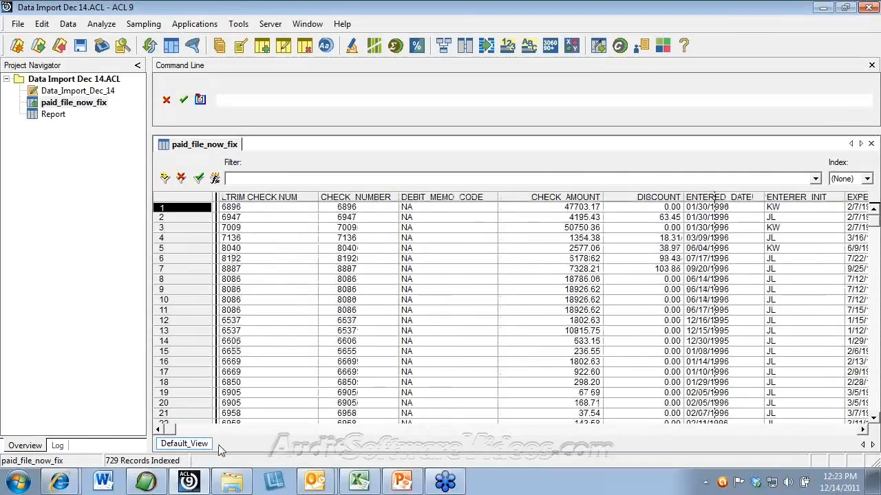
# Start another new expression field in the table layout and name it "INC VEN ADDR NUMS"
pyautogui.click(41, 24)
pyautogui.click(67, 133)
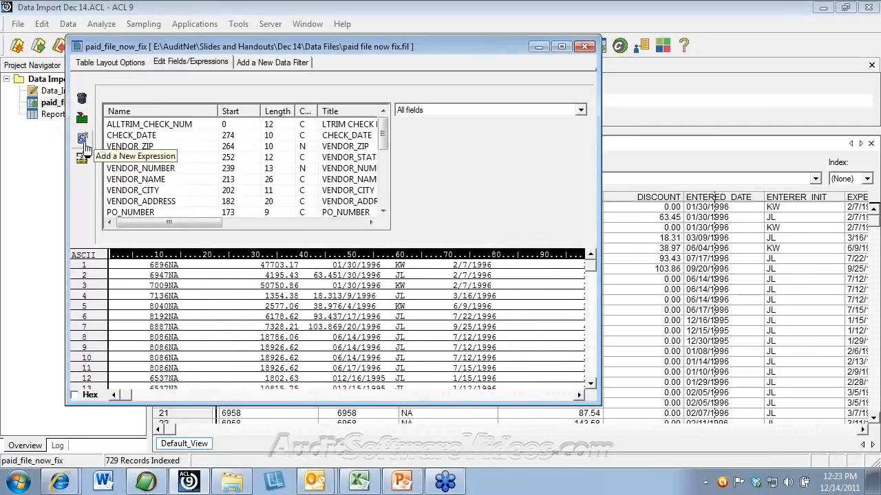
pyautogui.click(81, 140)
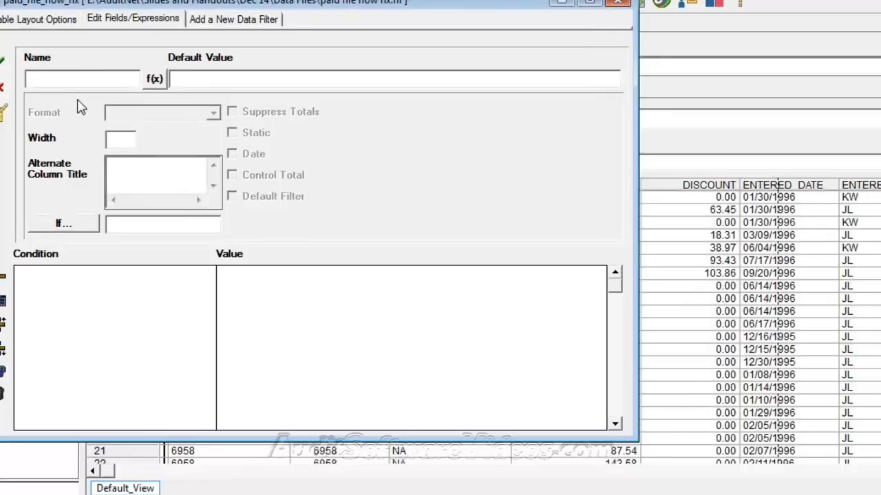
pyautogui.write('INC')
pyautogui.write('VEN NAME')
pyautogui.press('BackSpace')
pyautogui.press('BackSpace')
pyautogui.press('BackSpace')
pyautogui.write("ADDR'NUMS")
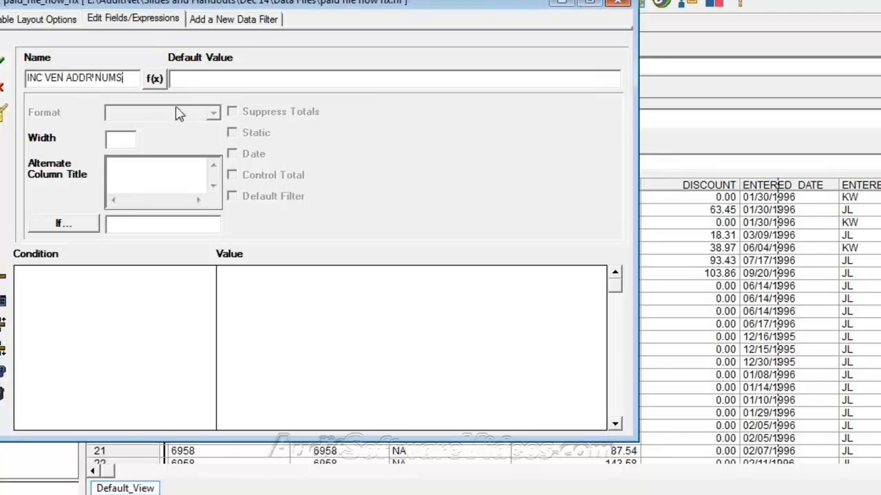
pyautogui.click(154, 78)
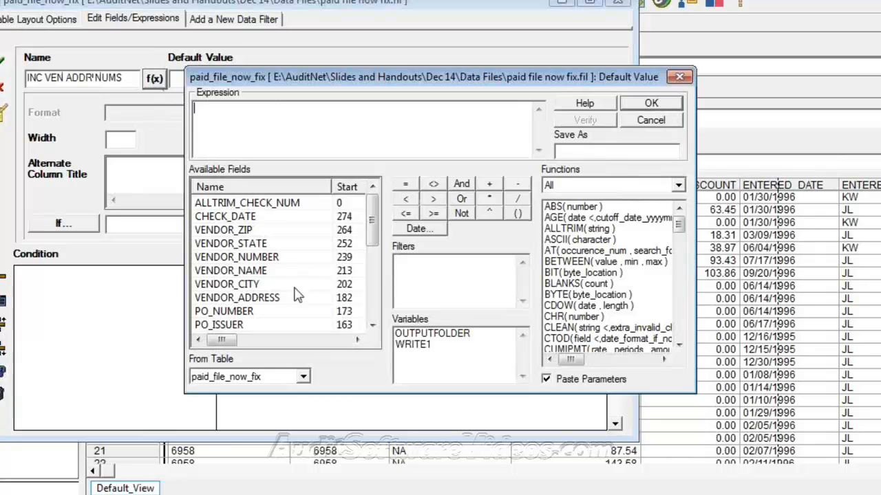
pyautogui.click(275, 284)
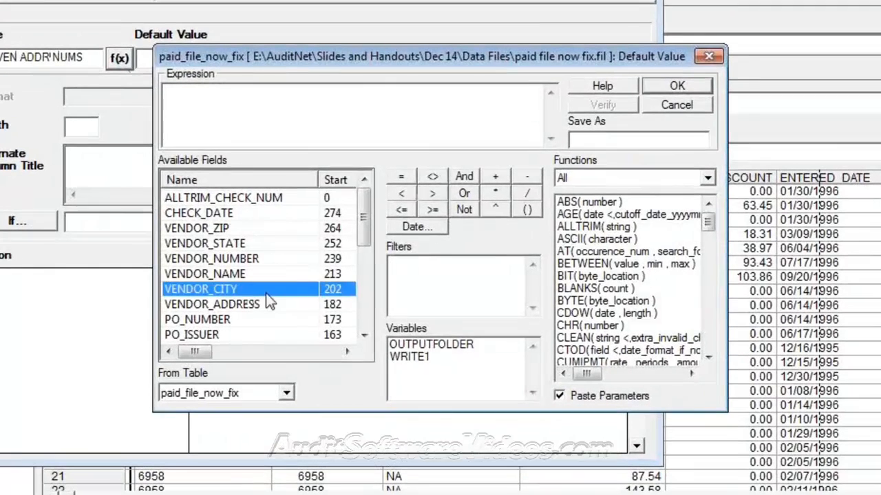
pyautogui.scroll(-2, 282, 300)
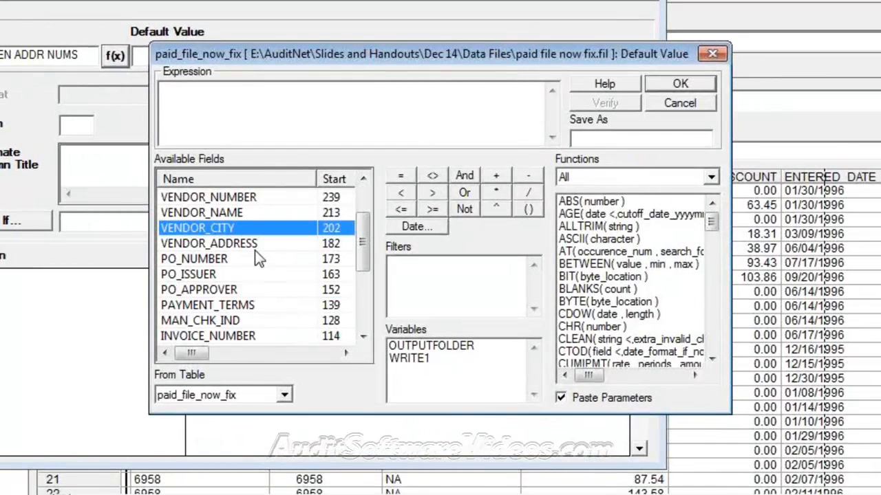
pyautogui.doubleClick(254, 249)
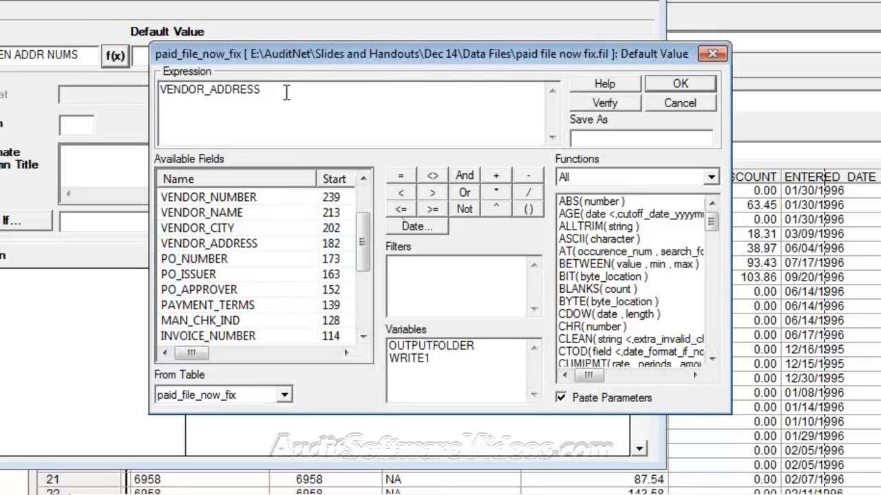
pyautogui.write('REMOVE(')
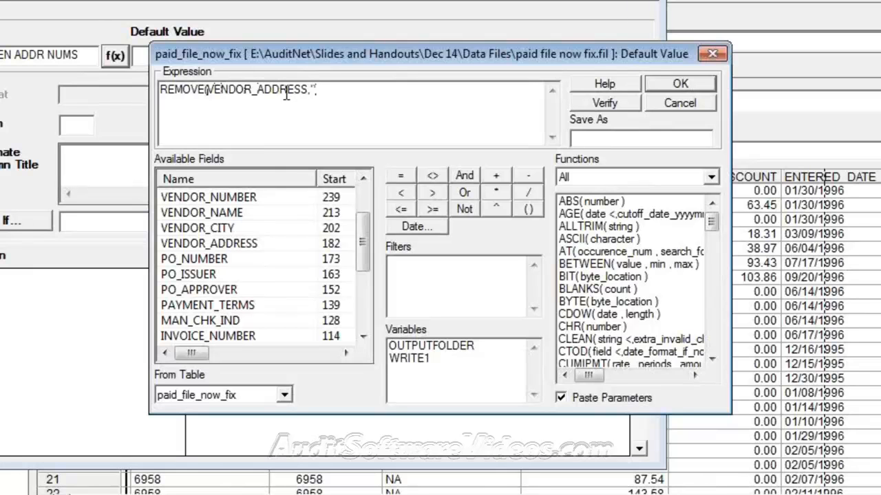
pyautogui.write('0123456789")')
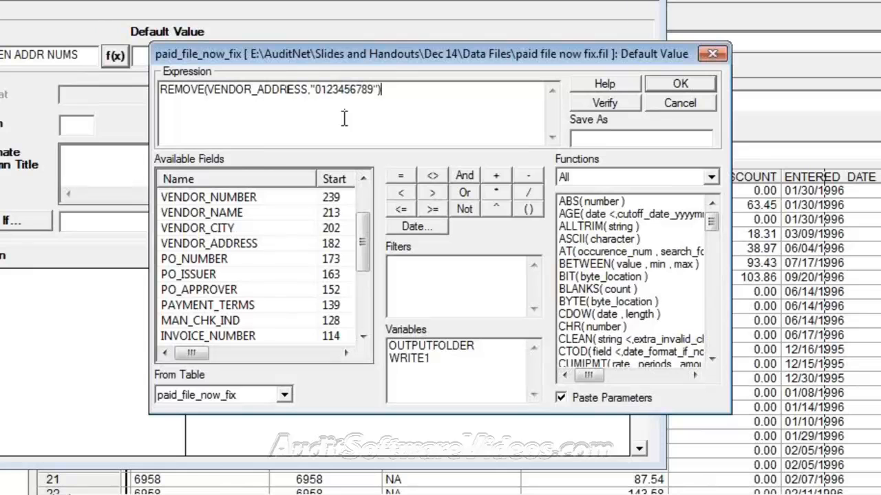
# Replace the REMOVE function with INCLUDE, separate its arguments with a semicolon, and confirm the expression
pyautogui.click(205, 90)
pyautogui.moveTo(205, 90); pyautogui.dragTo(142, 94)
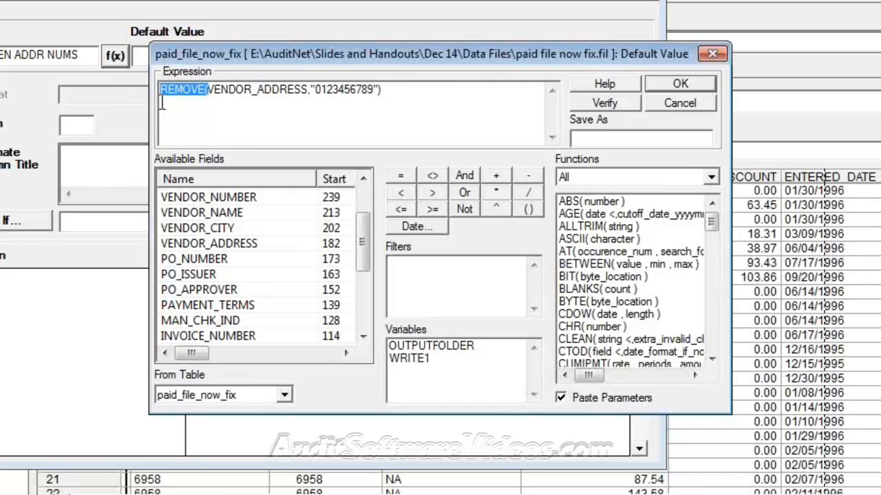
pyautogui.write('INCLUDE')
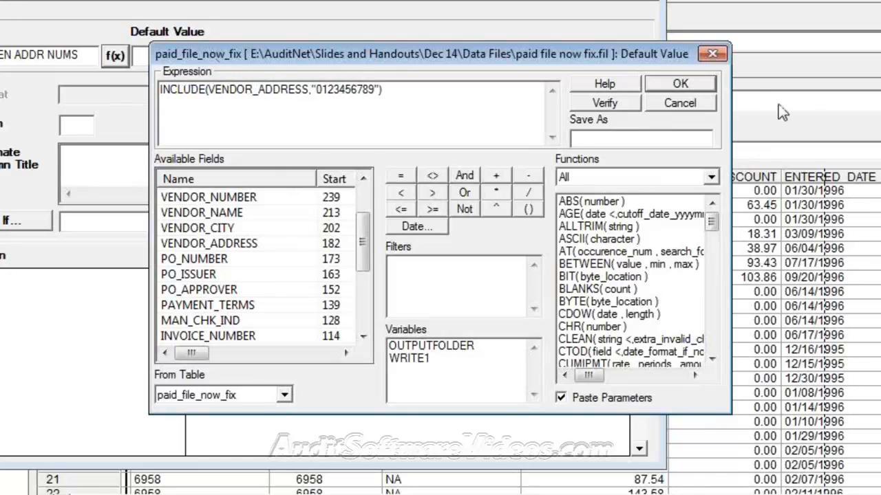
pyautogui.click(697, 83)
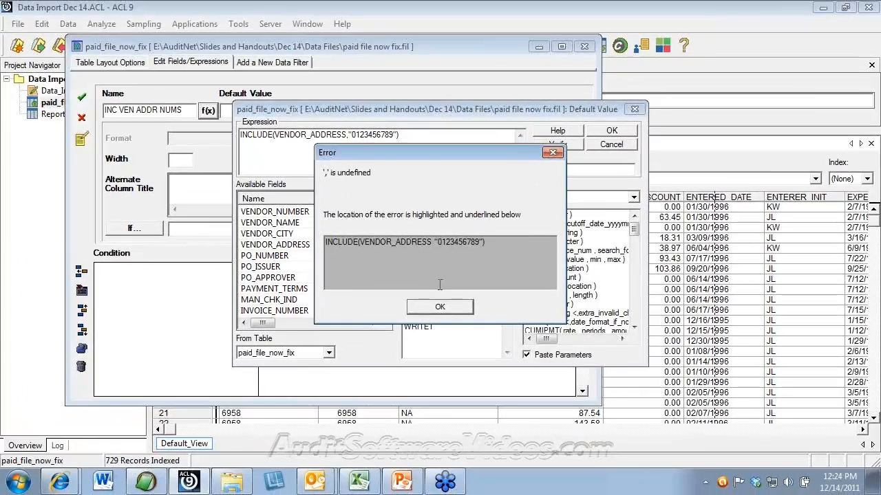
pyautogui.click(441, 308)
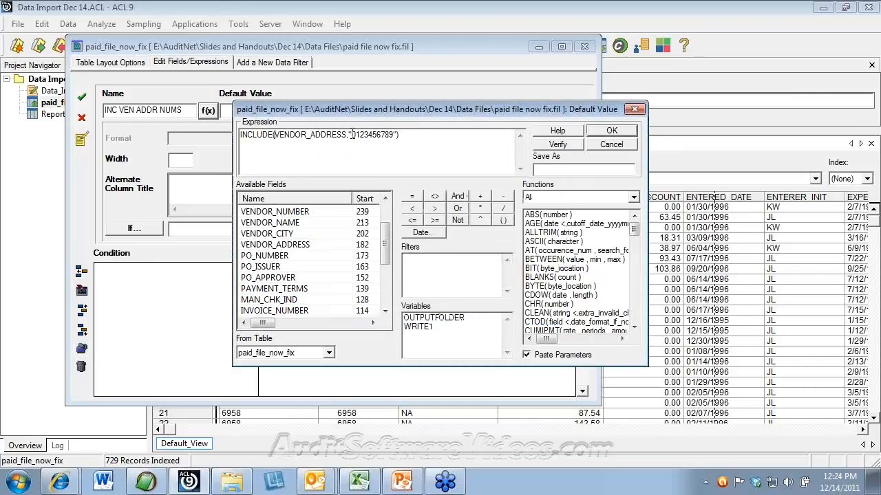
pyautogui.press('Return')
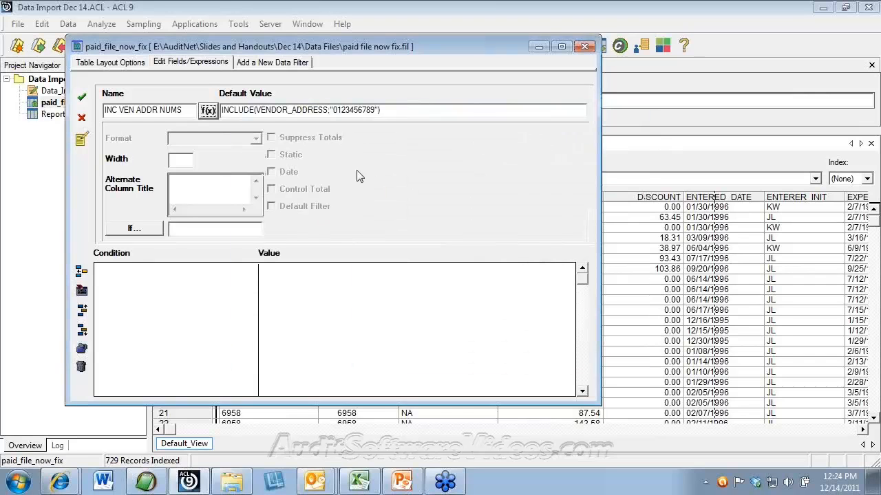
# Accept the new INC_VEN_ADDR_NUMS field and close the table layout, saving the changes to paid_file_now_fix
pyautogui.click(84, 100)
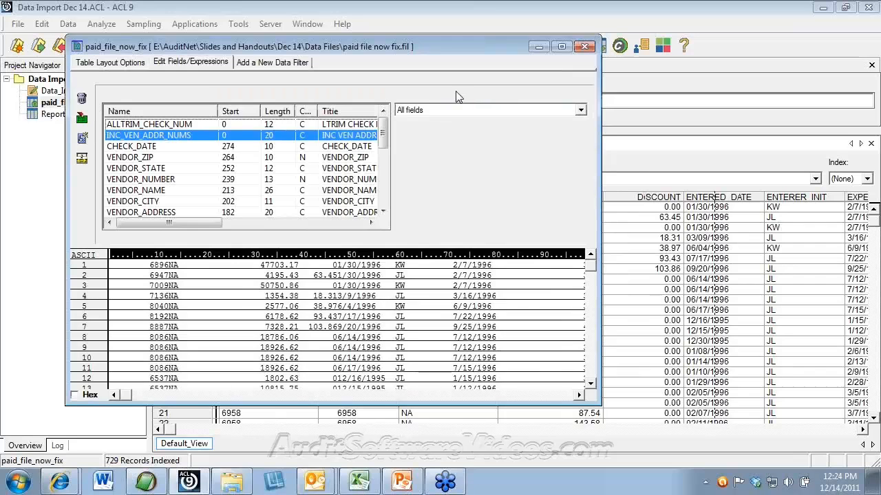
pyautogui.click(584, 46)
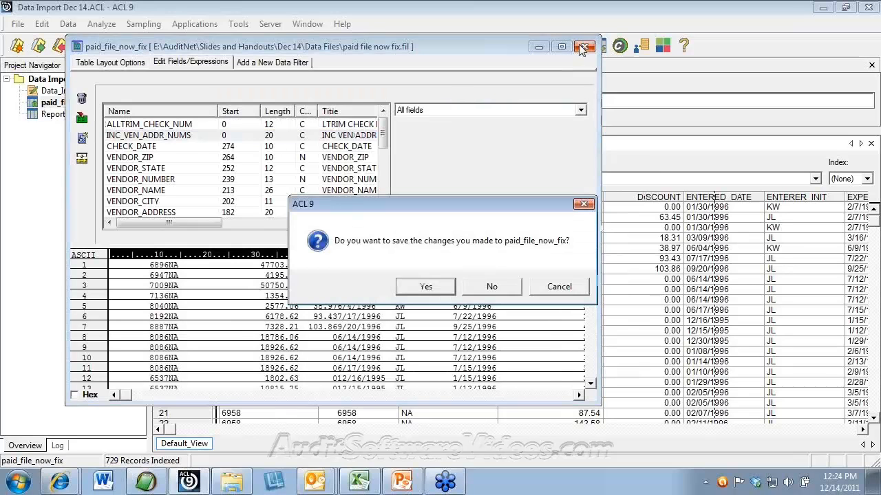
pyautogui.click(416, 289)
# Change the list separator to a comma in the numeric options
pyautogui.click(238, 23)
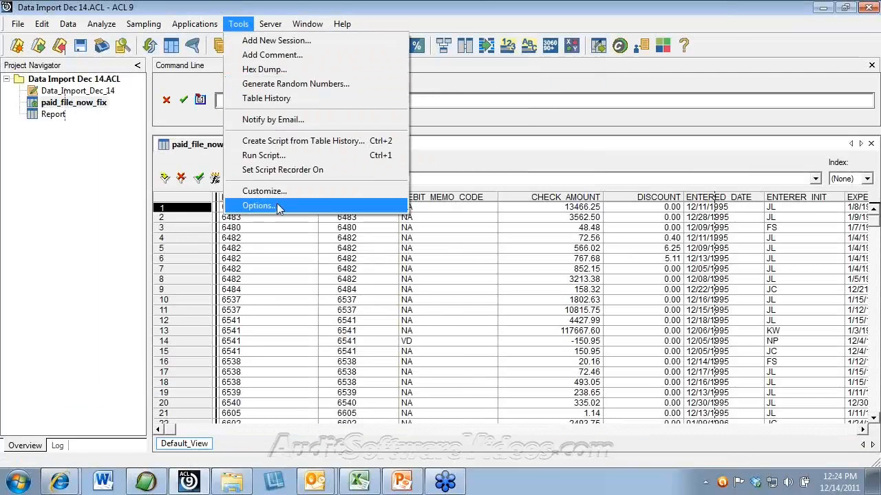
pyautogui.click(277, 203)
pyautogui.click(206, 41)
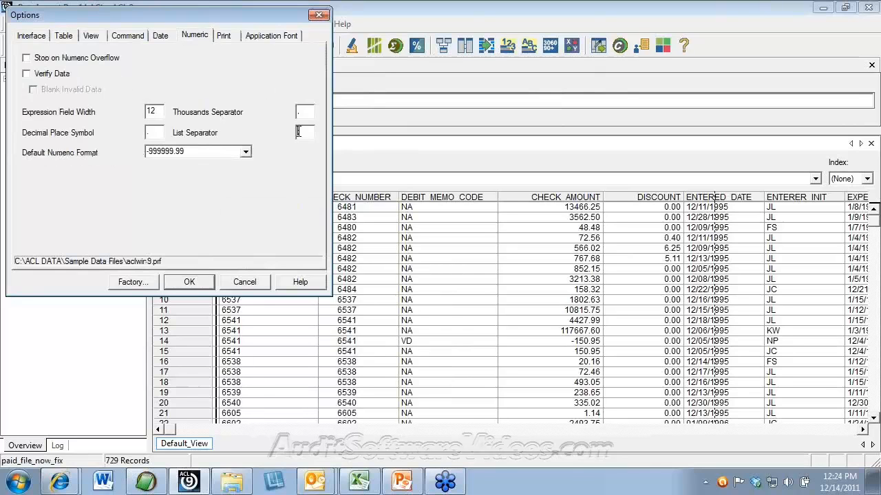
pyautogui.press('Return')
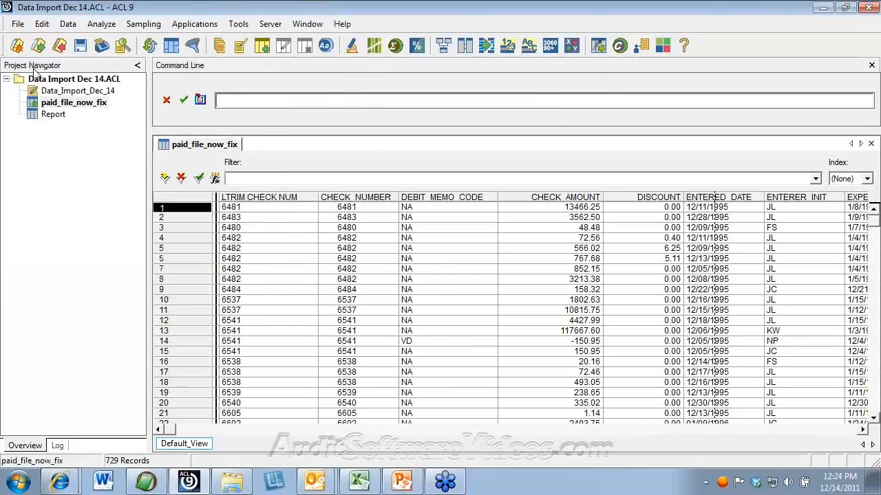
pyautogui.click(42, 24)
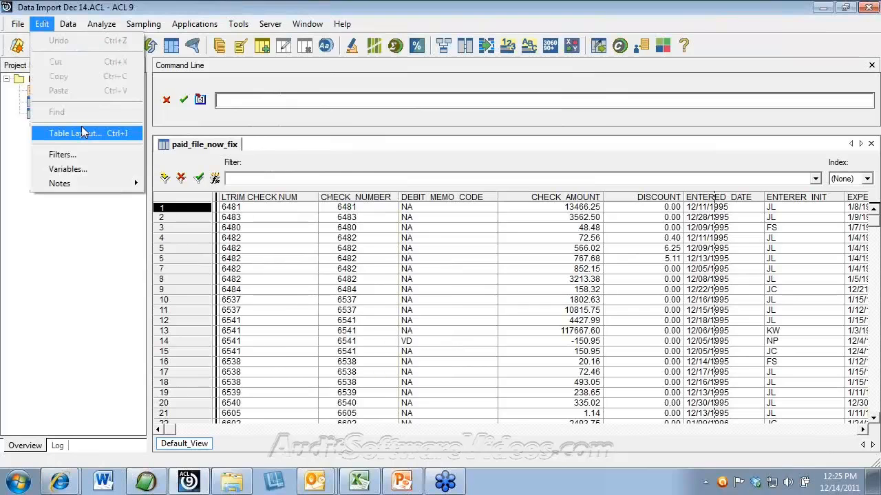
pyautogui.click(81, 132)
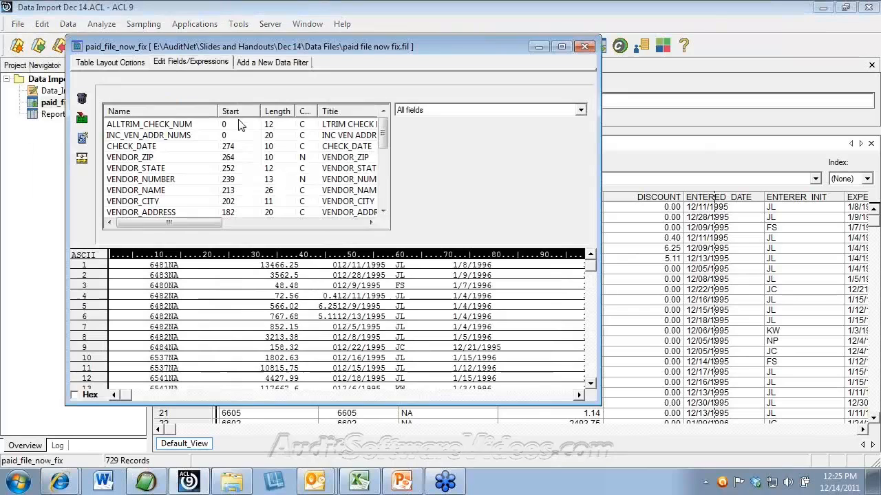
pyautogui.doubleClick(201, 137)
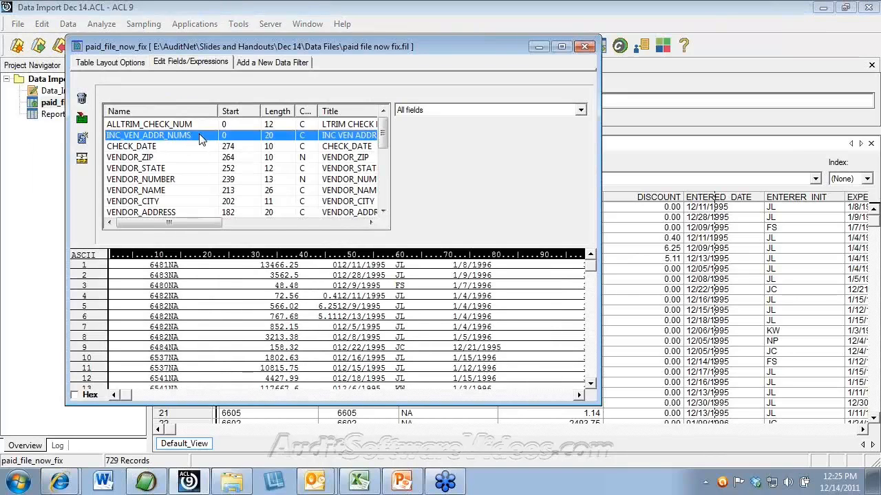
pyautogui.click(439, 306)
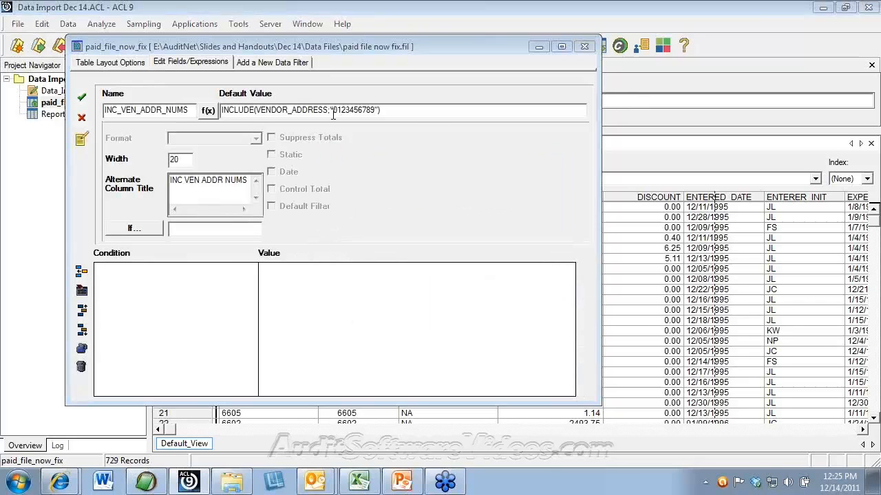
pyautogui.press('Left')
pyautogui.press('BackSpace')
pyautogui.write(',')
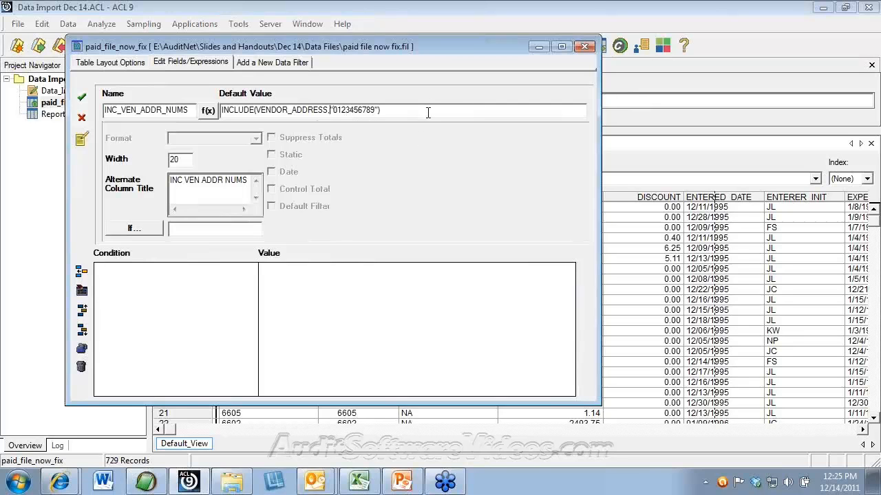
pyautogui.press('Return')
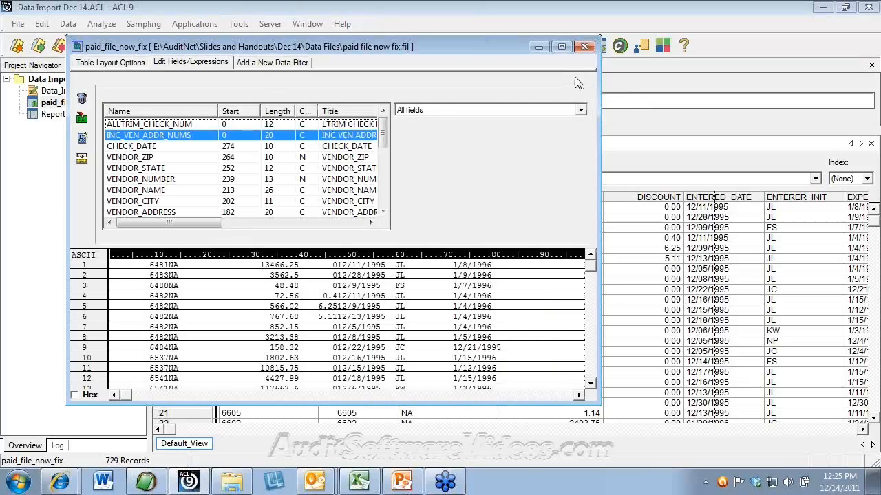
pyautogui.click(584, 46)
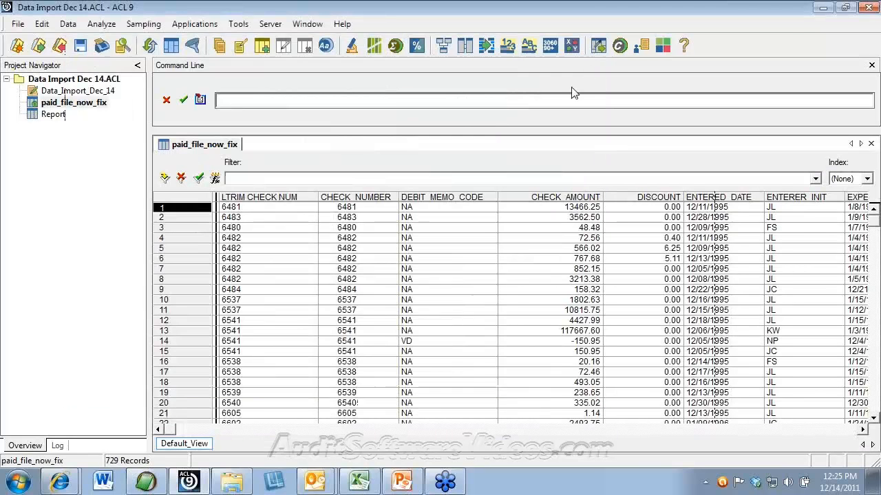
pyautogui.click(281, 430)
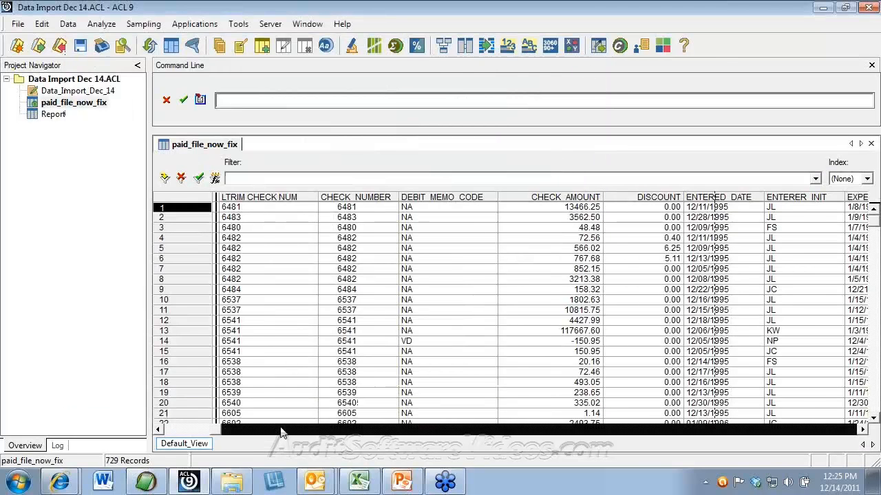
pyautogui.click(295, 421)
pyautogui.click(262, 431)
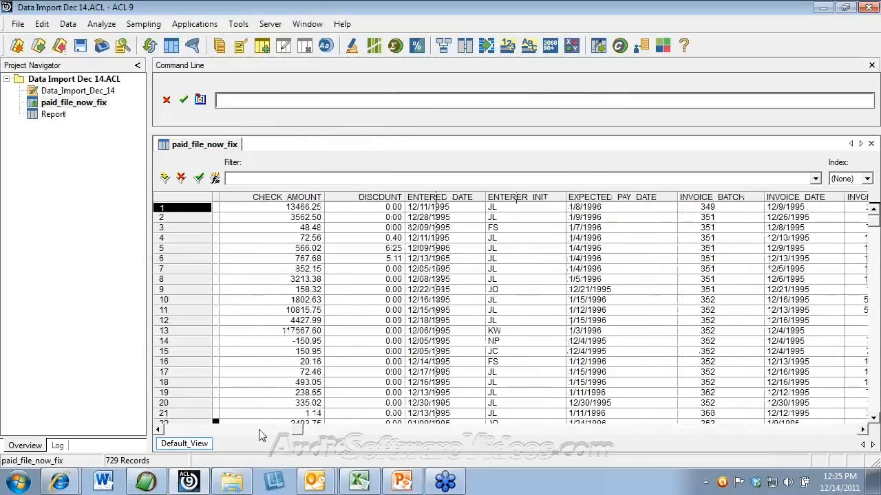
pyautogui.moveTo(297, 431); pyautogui.dragTo(172, 423)
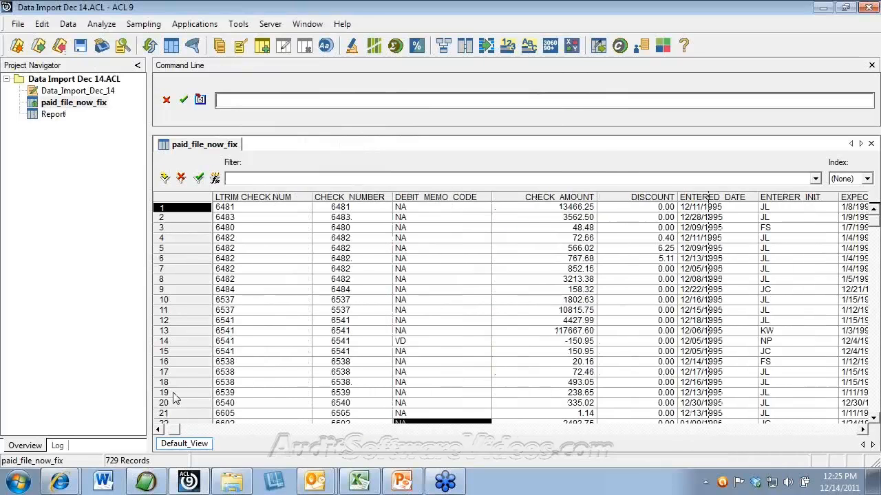
# Add the VENDOR_ADDRESS and INC_VEN_ADDR_NUMS fields to the view as columns before LTRIM CHECK NUM
pyautogui.click(255, 199)
pyautogui.rightClick(254, 197)
pyautogui.click(289, 225)
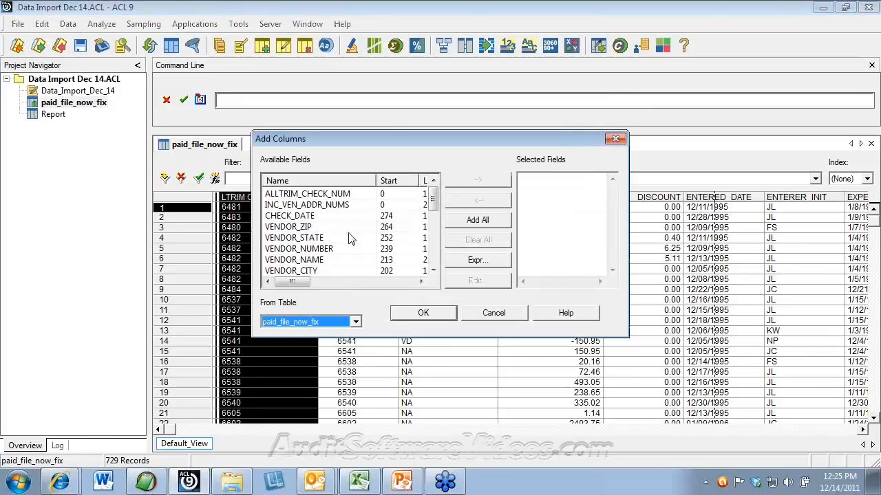
pyautogui.click(344, 239)
pyautogui.scroll(-2, 333, 260)
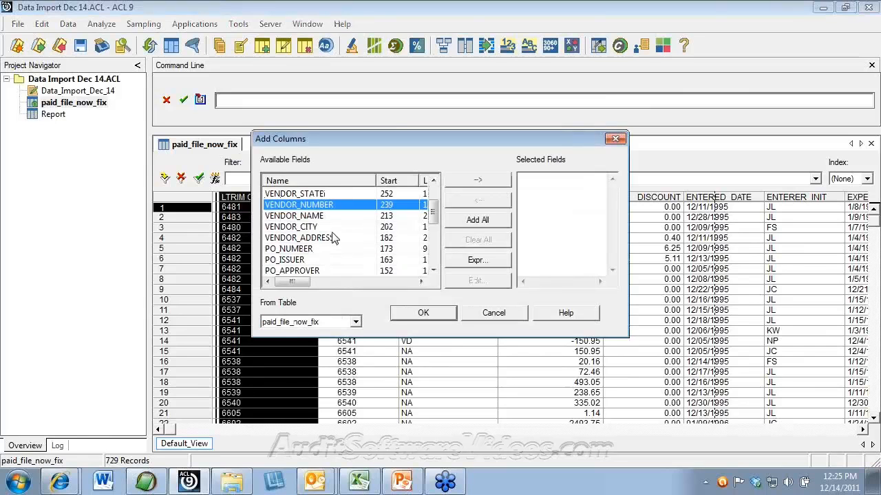
pyautogui.doubleClick(335, 228)
pyautogui.click(534, 180)
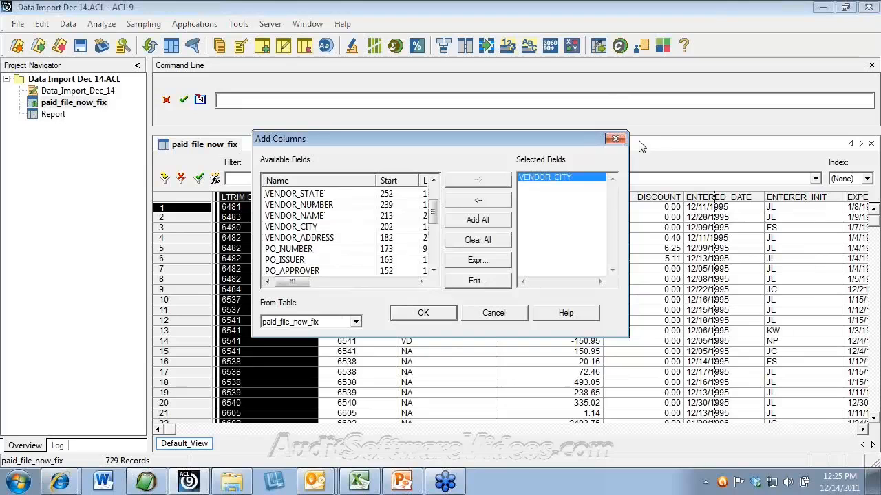
pyautogui.doubleClick(567, 180)
pyautogui.doubleClick(313, 238)
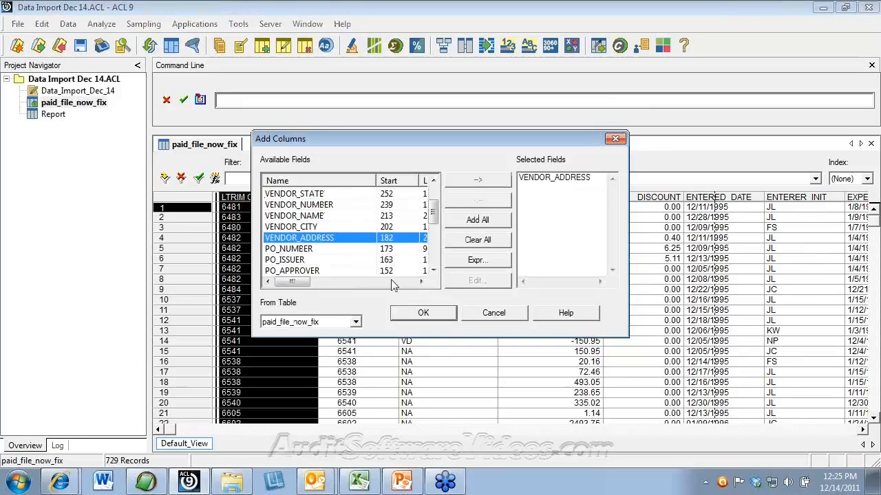
pyautogui.scroll(2, 403, 230)
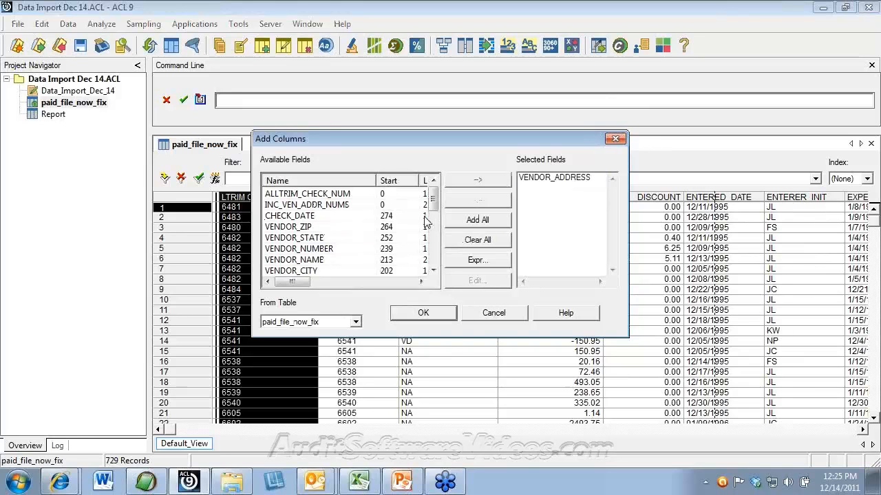
pyautogui.doubleClick(332, 206)
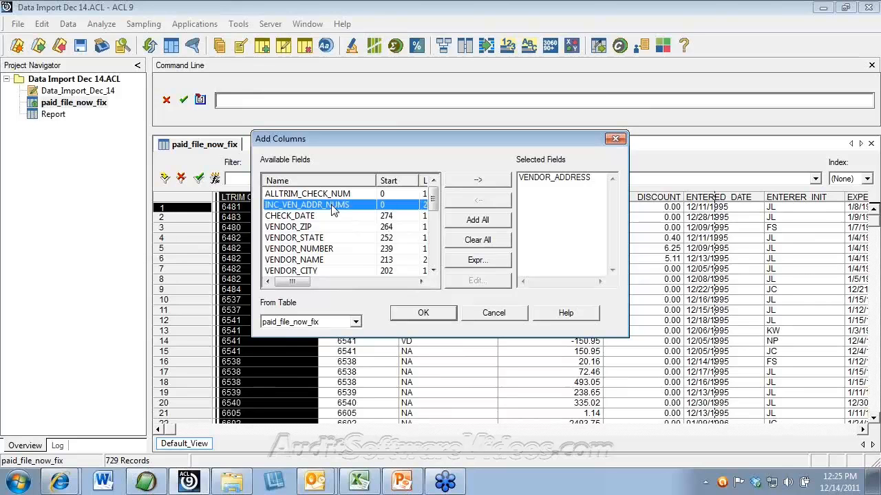
pyautogui.click(425, 313)
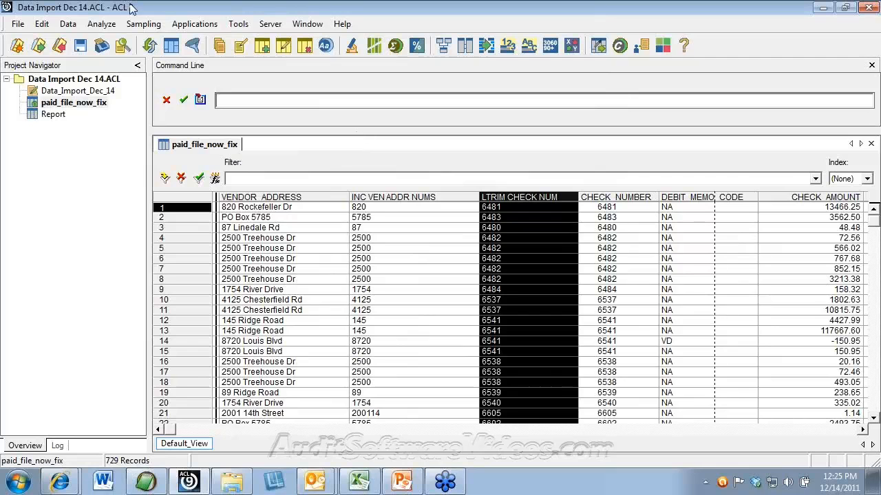
pyautogui.click(42, 23)
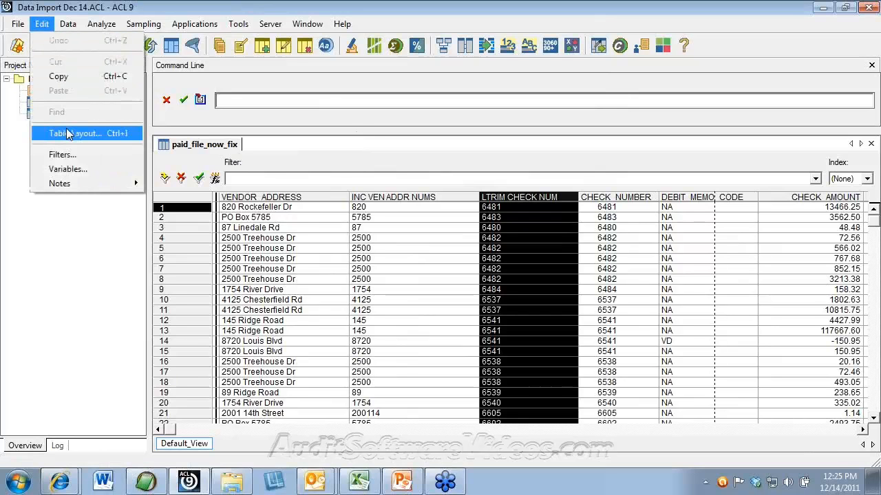
pyautogui.click(66, 133)
pyautogui.doubleClick(177, 135)
pyautogui.moveTo(117, 110); pyautogui.dragTo(104, 111)
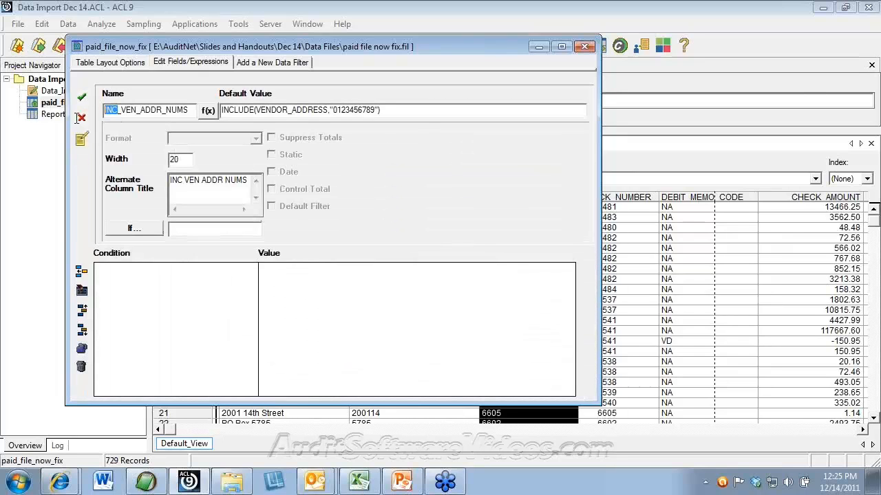
pyautogui.write('EXC')
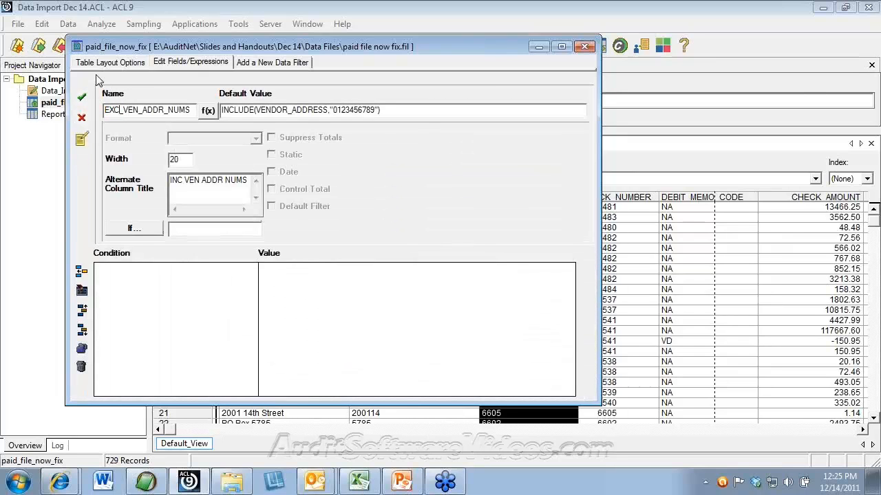
pyautogui.moveTo(229, 110); pyautogui.dragTo(221, 110)
pyautogui.write('EX')
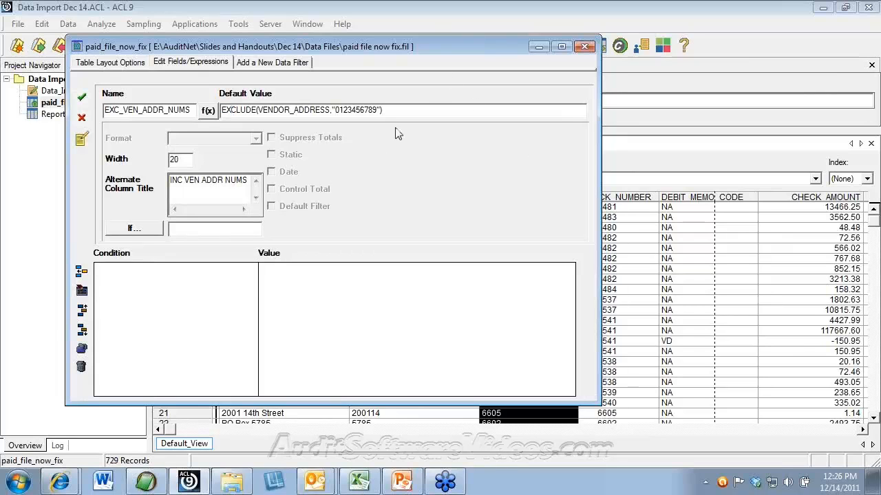
# Save the EXC_VEN_ADDR_NUMS changes to paid_file_now_fix and close the table layout, returning to the view
pyautogui.press('Escape')
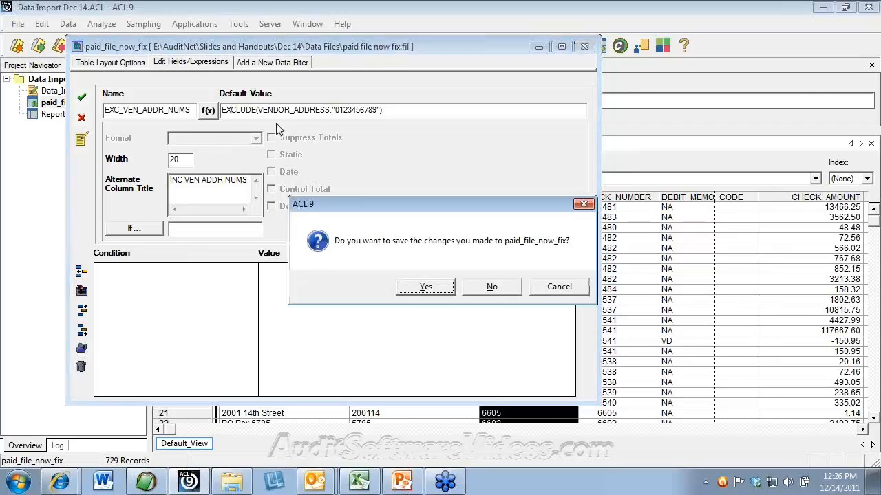
pyautogui.click(420, 289)
pyautogui.click(584, 46)
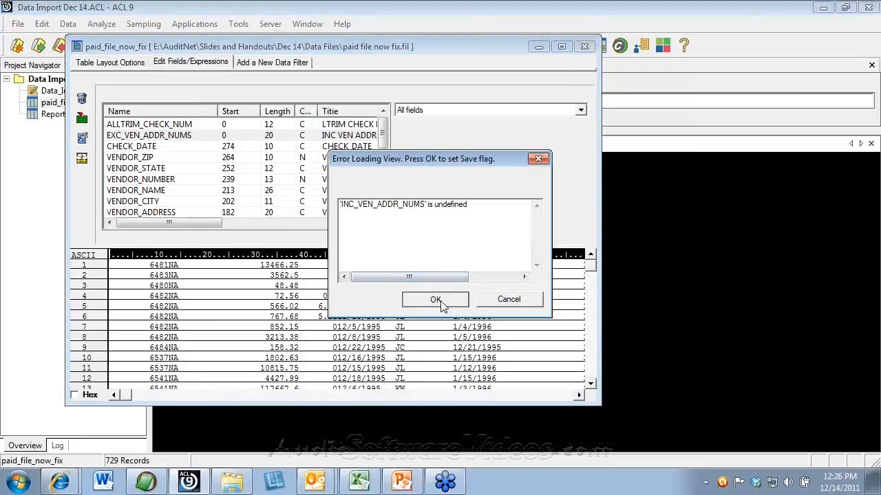
pyautogui.click(434, 298)
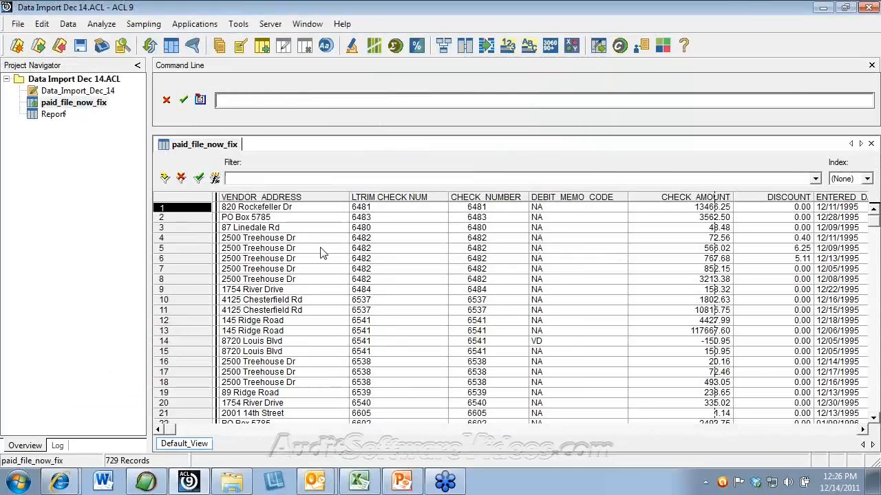
# Add the EXC_VEN_ADDR_NUMS field to the view as a column before VENDOR_ADDRESS
pyautogui.click(322, 198)
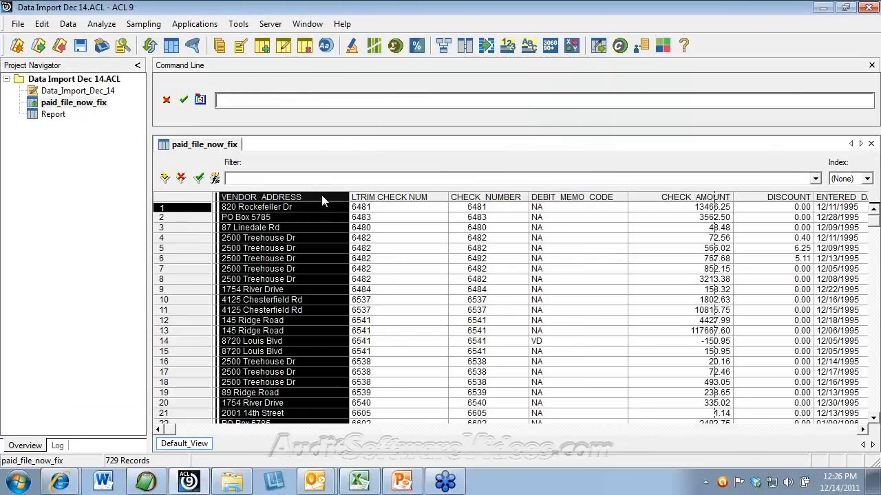
pyautogui.rightClick(322, 194)
pyautogui.click(366, 225)
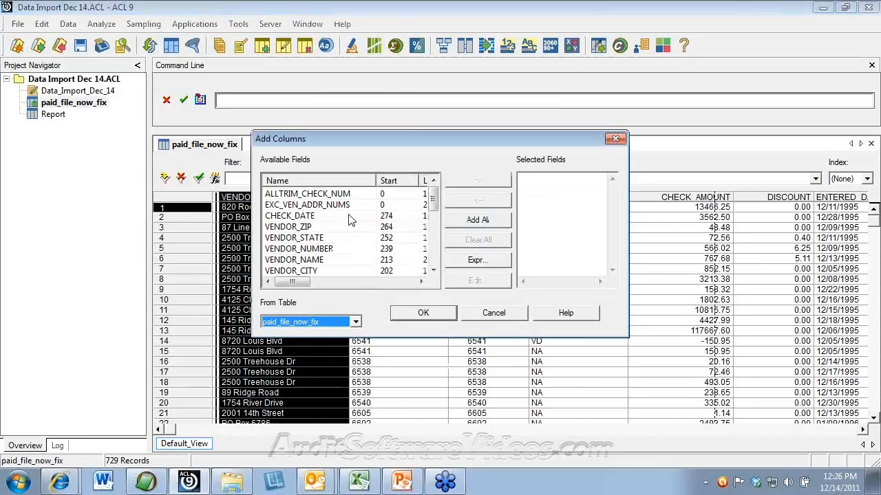
pyautogui.doubleClick(342, 207)
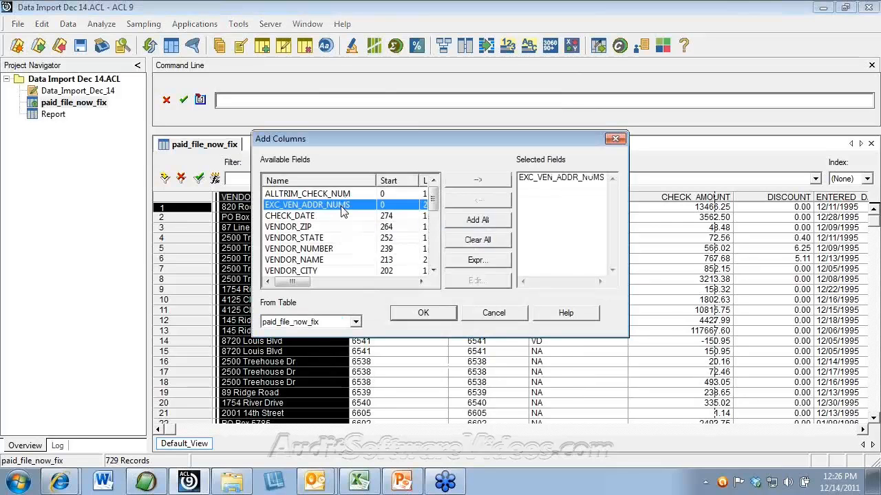
pyautogui.click(423, 313)
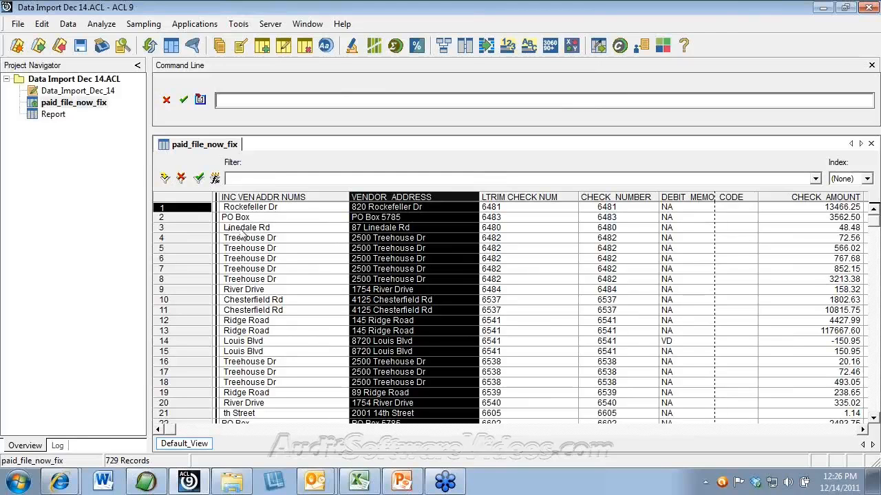
pyautogui.click(42, 25)
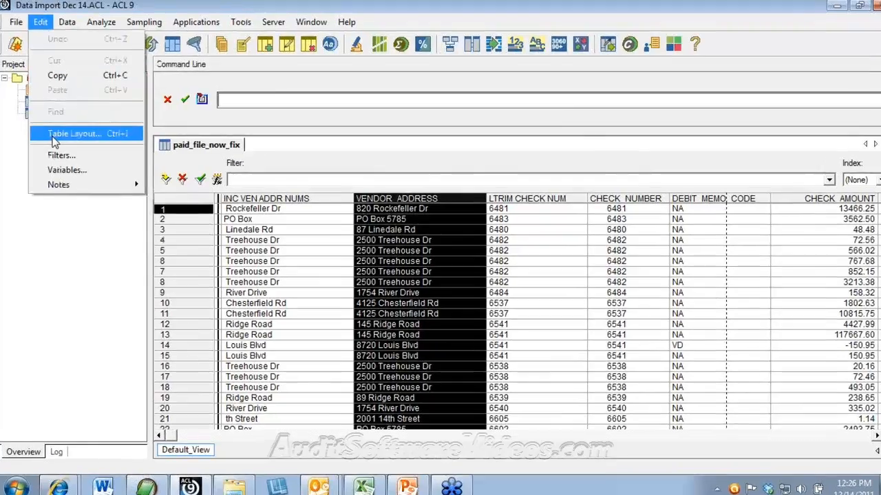
pyautogui.click(54, 136)
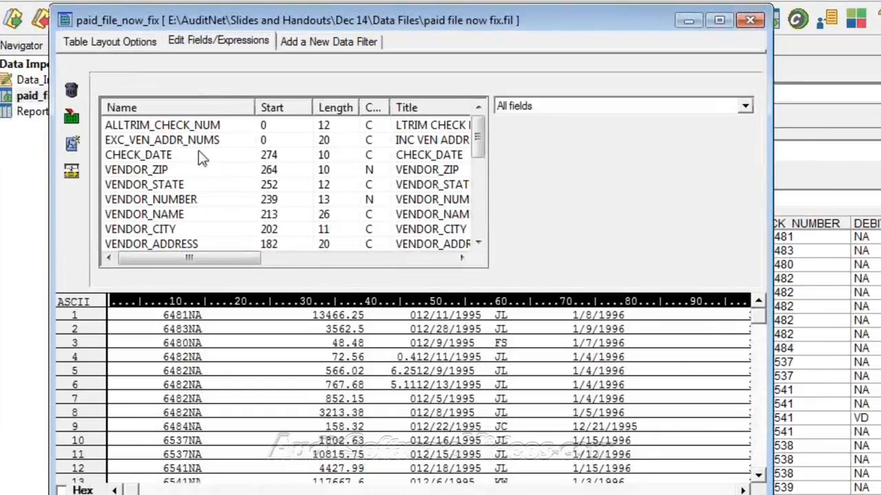
pyautogui.doubleClick(201, 141)
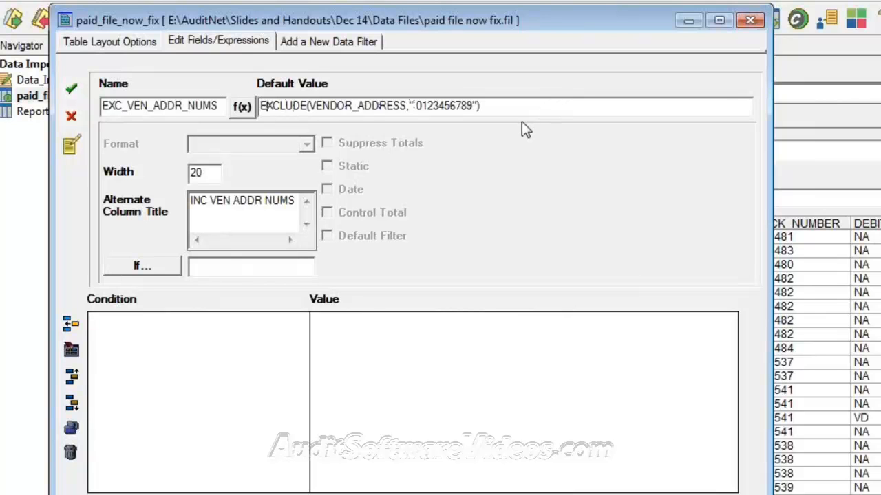
pyautogui.press('Delete')
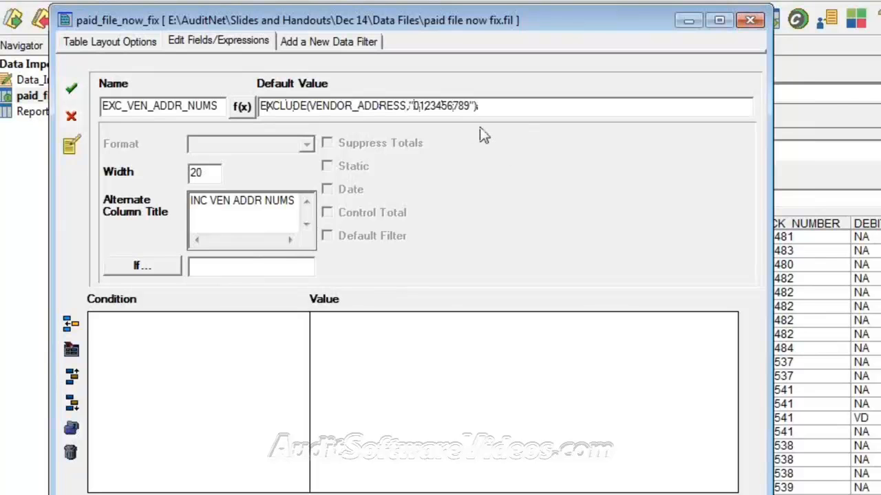
pyautogui.write(')')
pyautogui.write('ALLTRIM(')
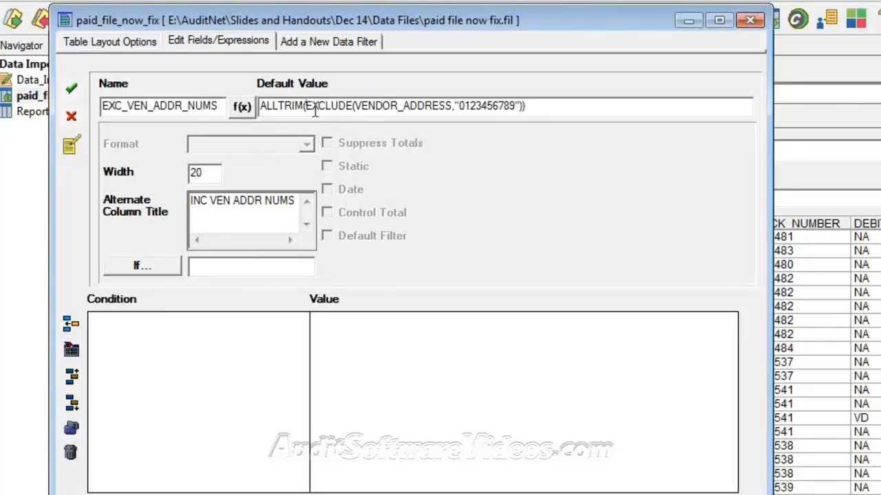
pyautogui.moveTo(304, 107); pyautogui.dragTo(520, 130)
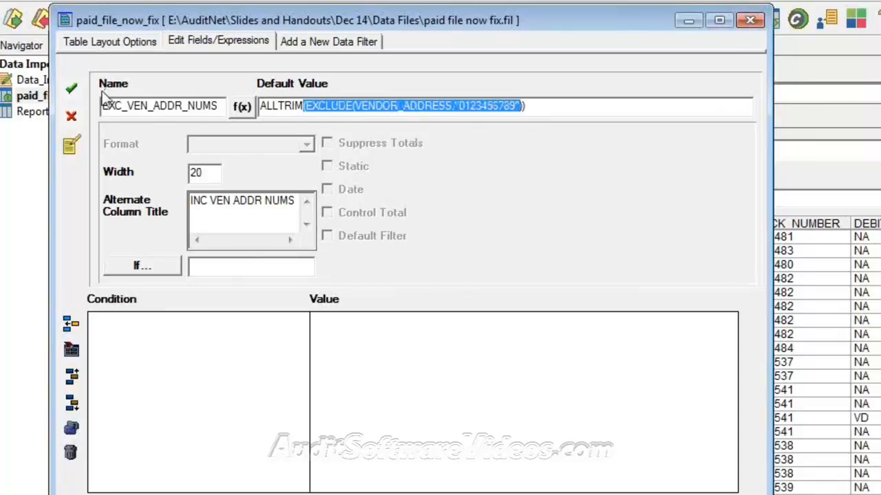
pyautogui.click(75, 95)
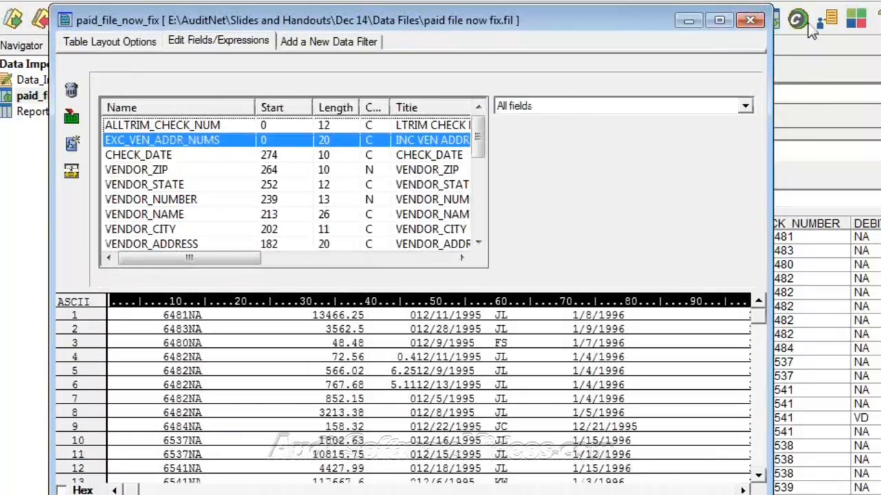
pyautogui.click(750, 20)
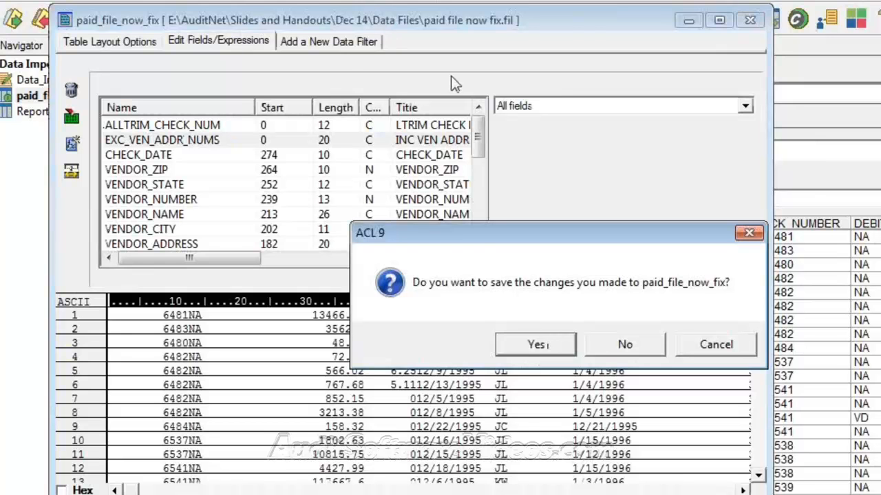
pyautogui.click(535, 344)
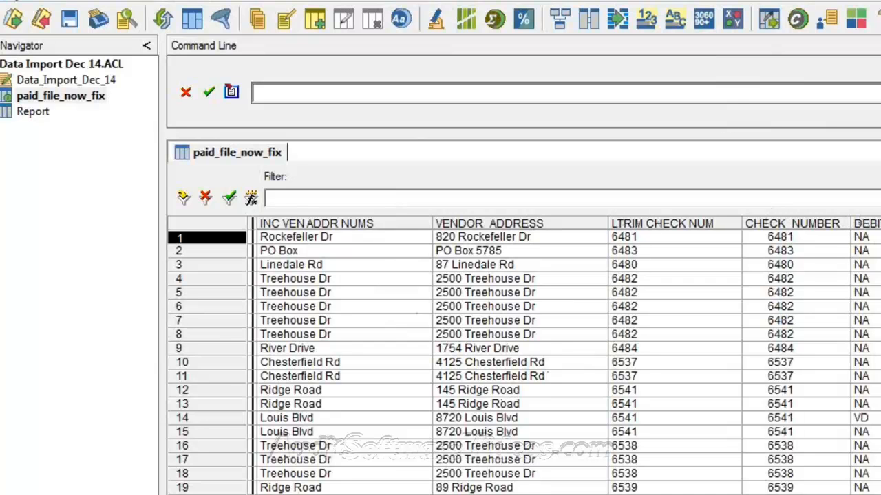
# Set the CHECK_AMOUNT field's format to (9,999,999.99) in the table layout and accept the field
pyautogui.click(11, 2)
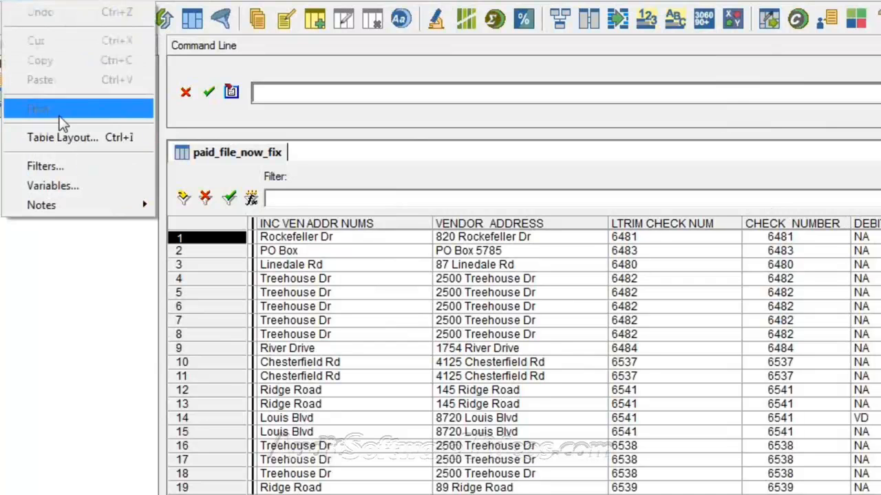
pyautogui.click(59, 143)
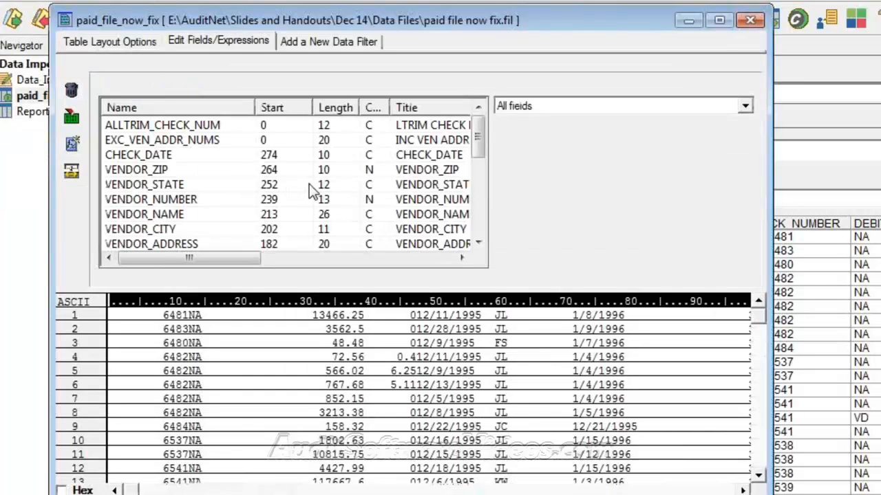
pyautogui.scroll(-2, 313, 189)
pyautogui.scroll(-3, 303, 206)
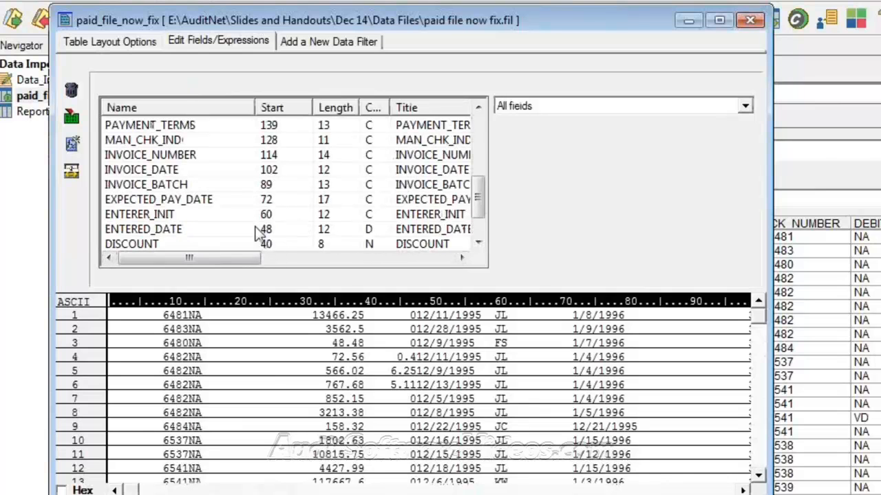
pyautogui.scroll(-1, 258, 234)
pyautogui.doubleClick(241, 213)
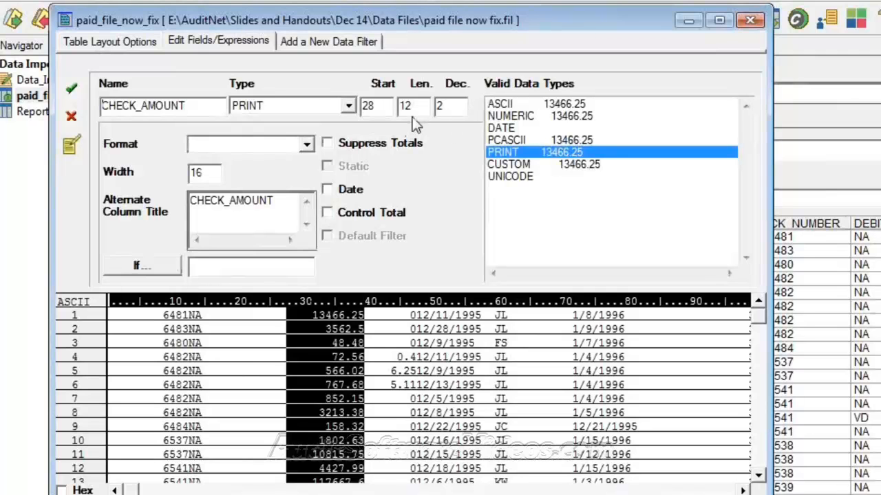
pyautogui.click(299, 143)
pyautogui.click(307, 144)
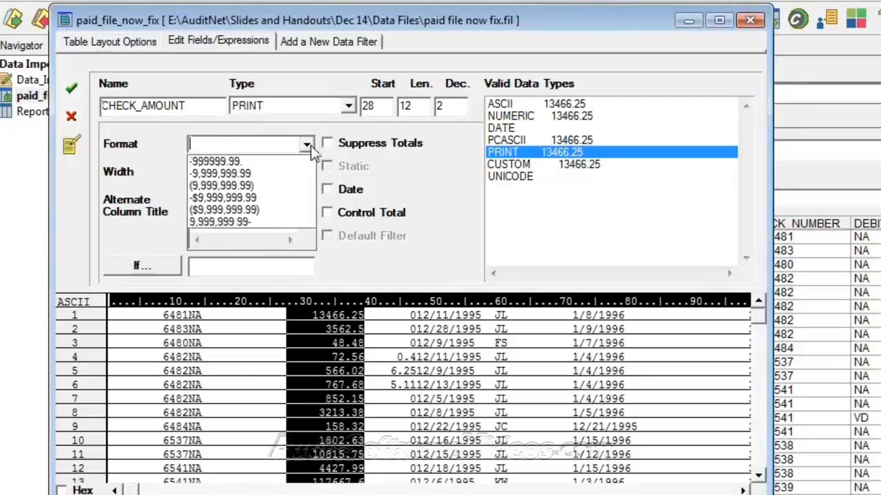
pyautogui.click(288, 184)
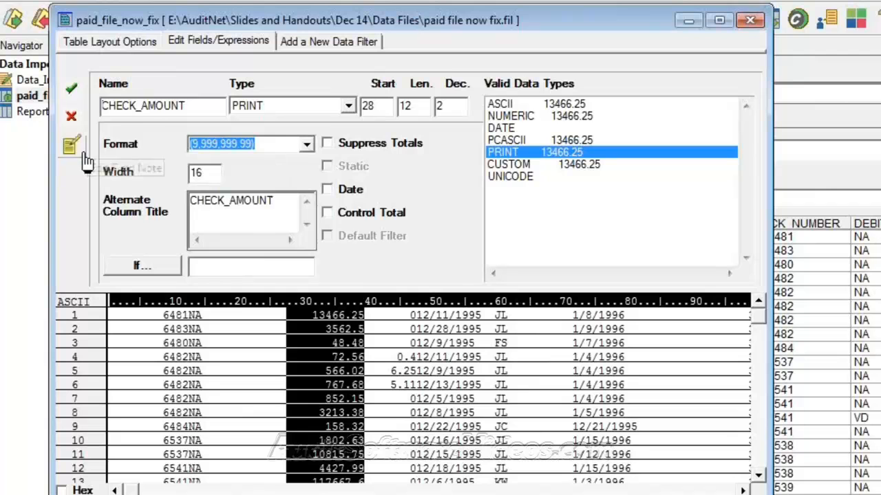
pyautogui.click(71, 99)
# Define an ASCII data field named Check Amt ASCII at start 28 with length 12, accept it, and review its definition
pyautogui.click(295, 316)
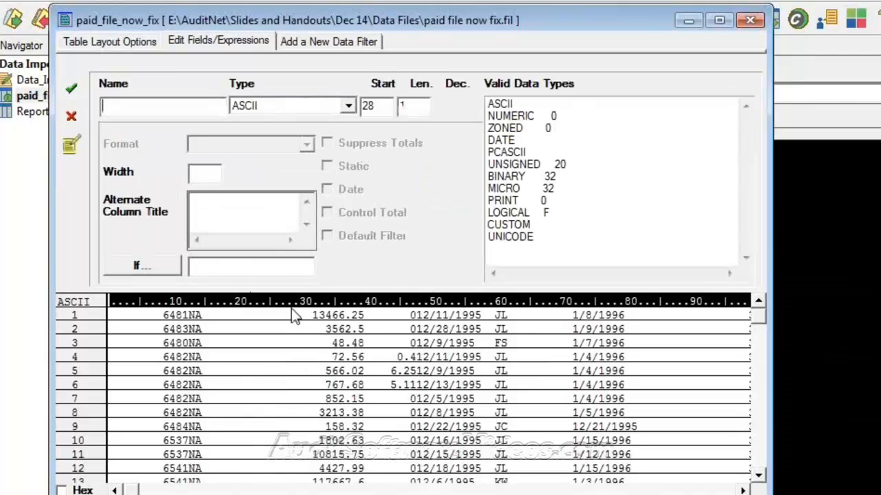
pyautogui.moveTo(295, 315); pyautogui.dragTo(363, 320)
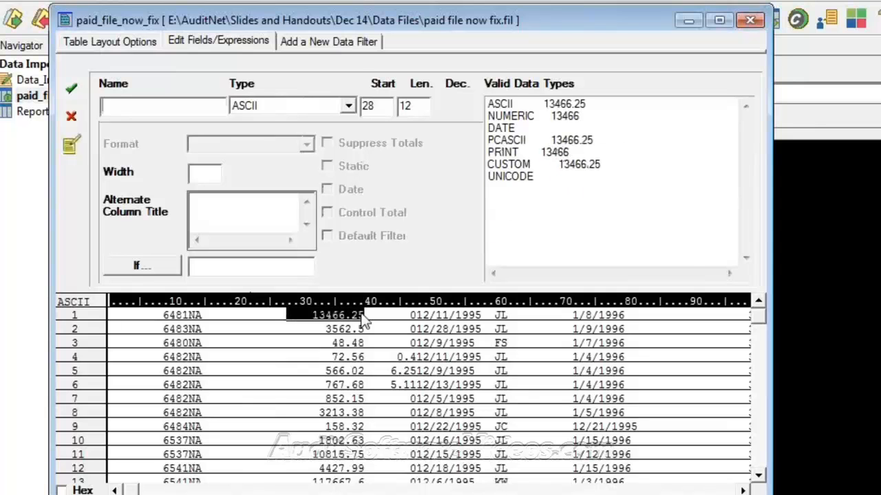
pyautogui.click(165, 108)
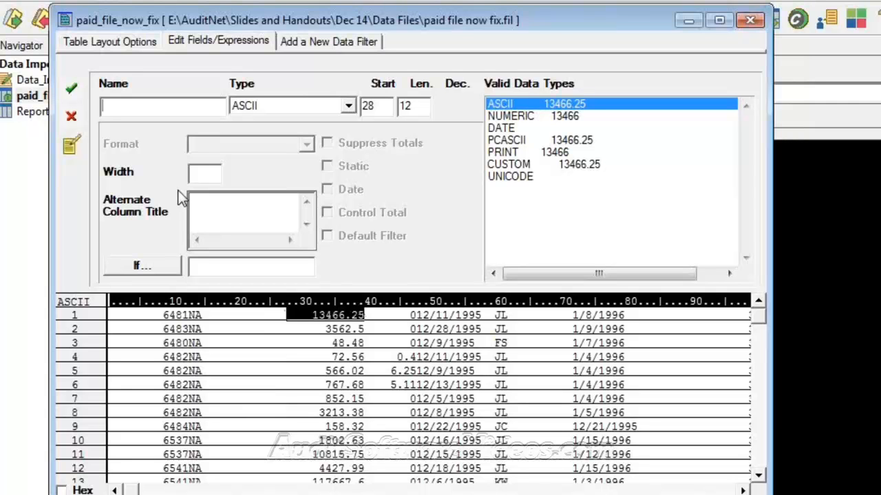
pyautogui.write('CHeck Amt ASCIO')
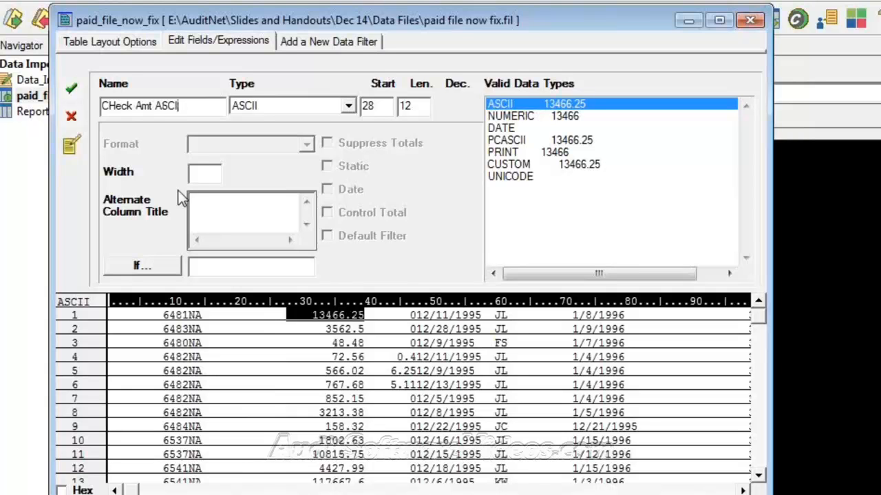
pyautogui.press('Left')
pyautogui.press('Left')
pyautogui.press('Left')
pyautogui.press('Left')
pyautogui.press('Left')
pyautogui.press('Left')
pyautogui.press('Left')
pyautogui.press('Left')
pyautogui.press('Left')
pyautogui.press('Left')
pyautogui.press('Left')
pyautogui.press('Left')
pyautogui.press('Left')
pyautogui.press('BackSpace')
pyautogui.write('h')
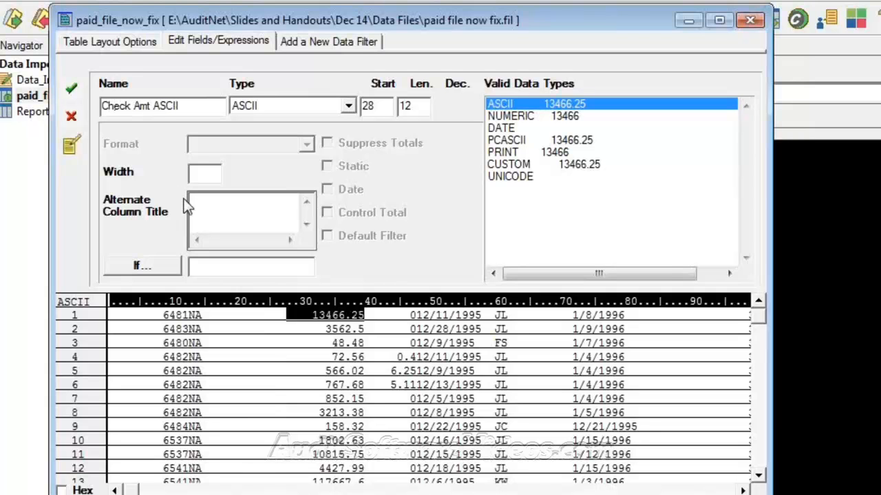
pyautogui.press('Return')
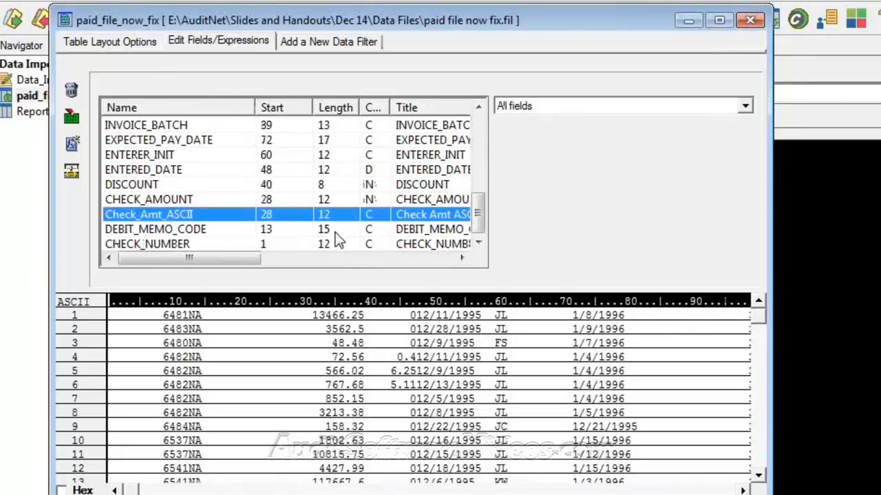
pyautogui.doubleClick(309, 217)
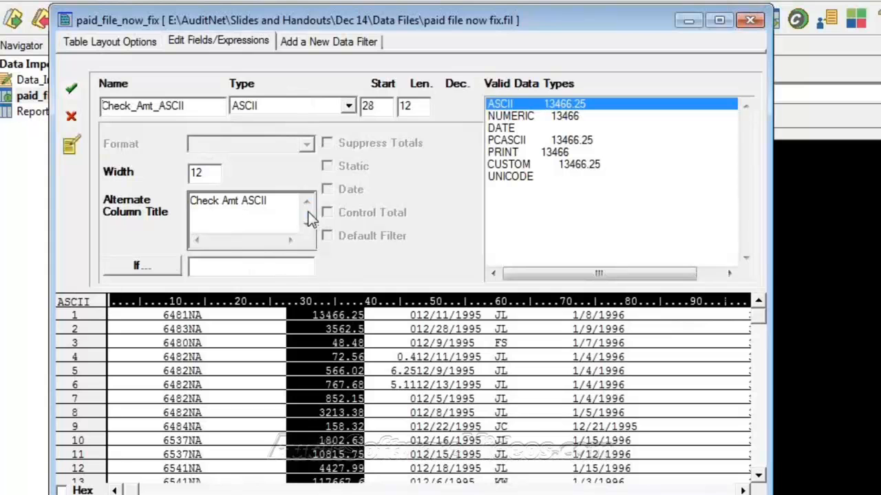
pyautogui.click(71, 88)
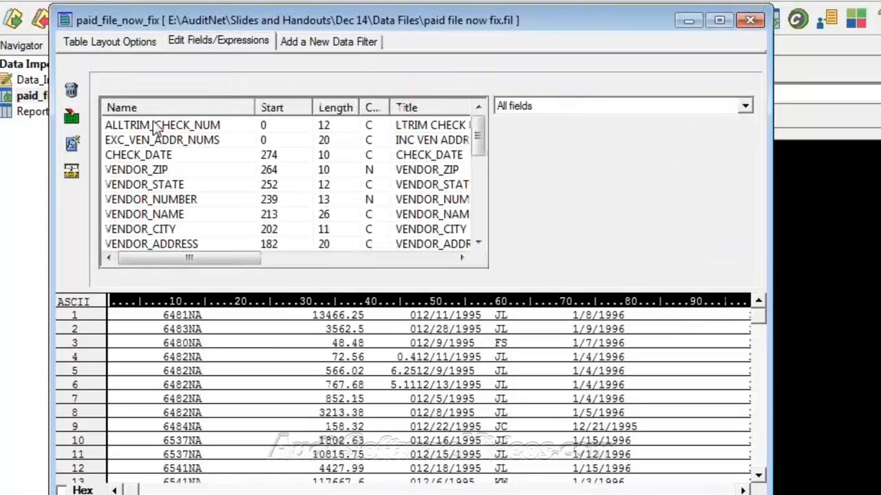
# Create a computed field named Check Amt Calc with the expression VALUE(Check_Amt_ASCII,2), accept it, and close the table layout
pyautogui.click(73, 145)
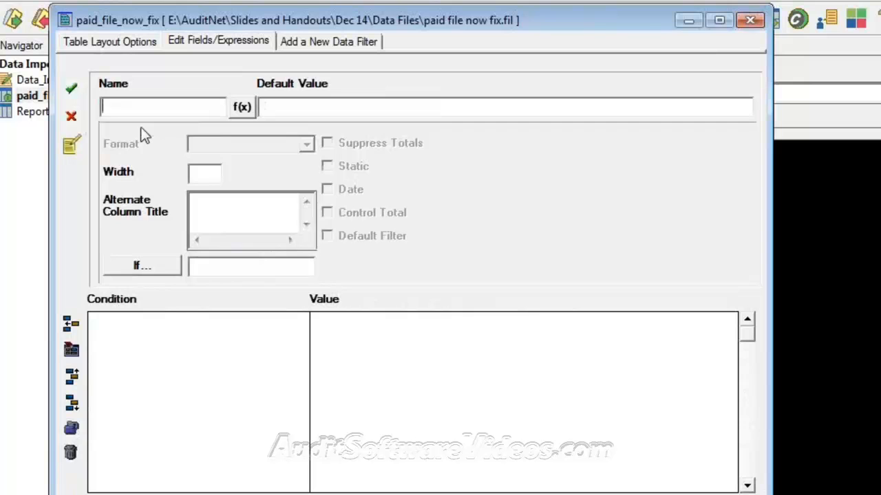
pyautogui.write('Check Amt Calc')
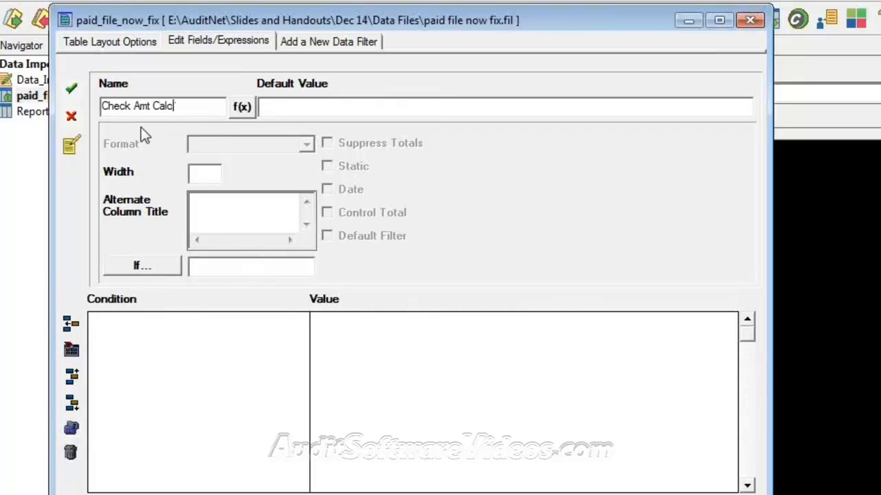
pyautogui.click(242, 108)
pyautogui.write('VALUE(')
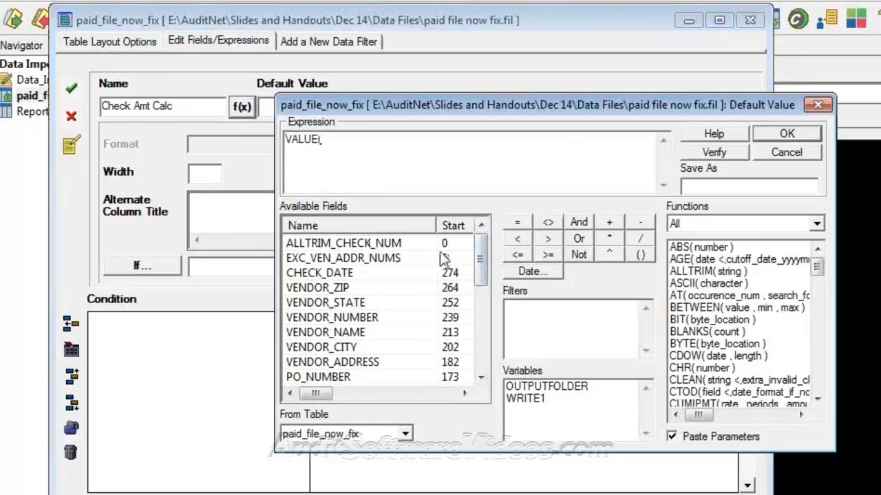
pyautogui.click(453, 227)
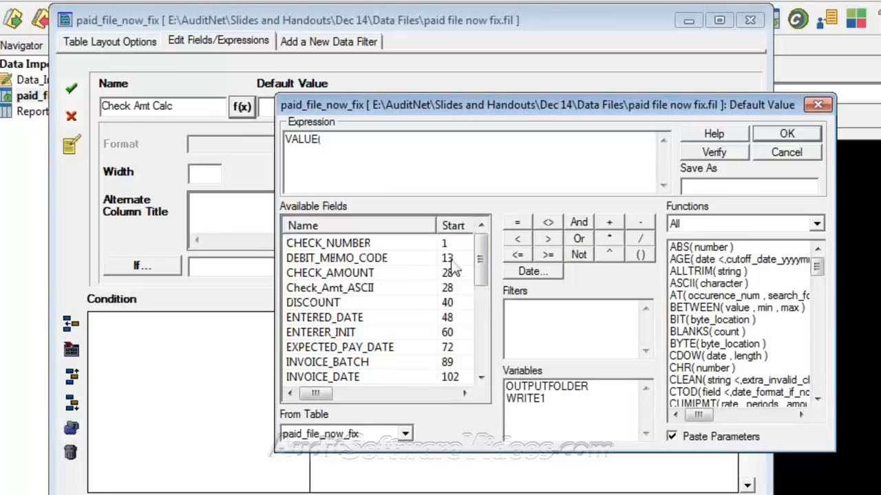
pyautogui.doubleClick(365, 289)
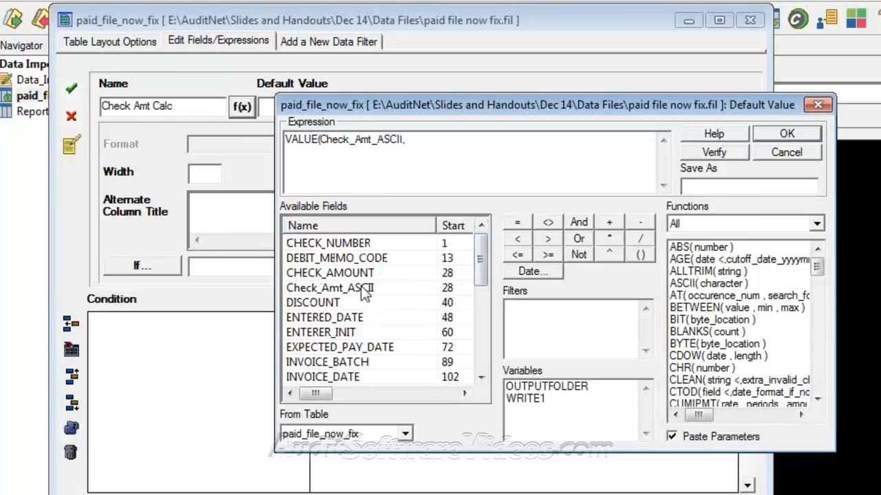
pyautogui.write(',2)')
pyautogui.press('Return')
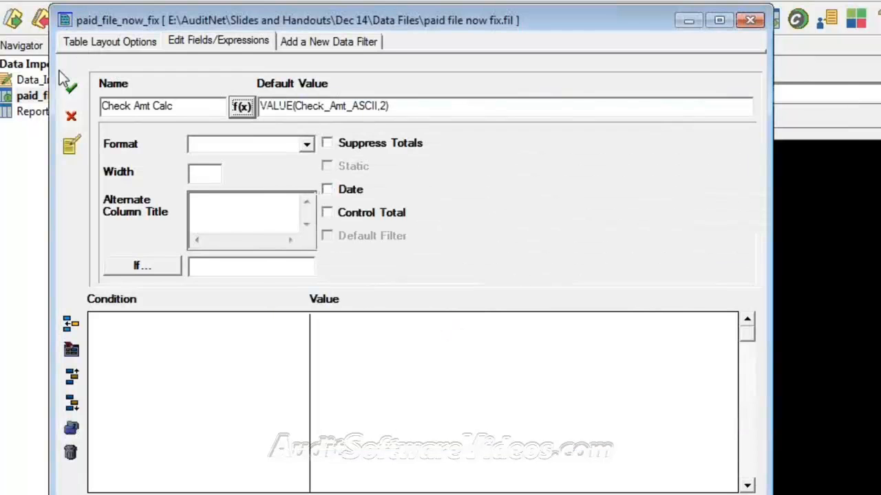
pyautogui.click(71, 88)
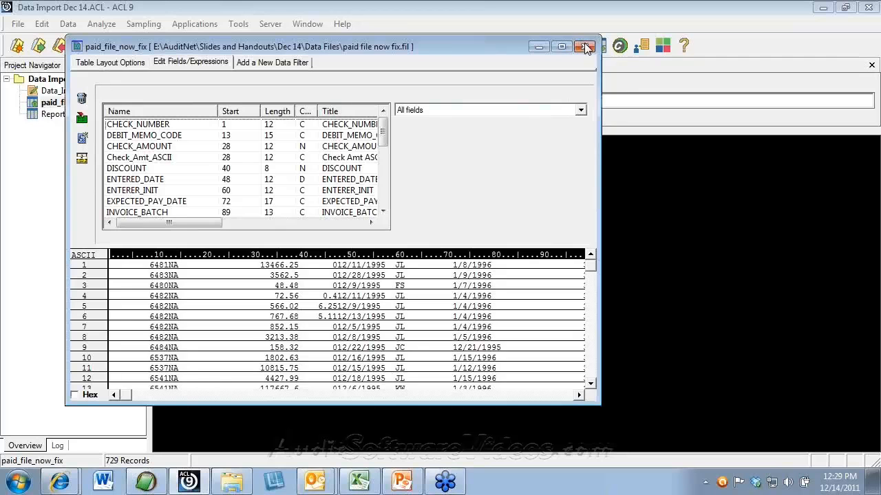
pyautogui.click(587, 45)
pyautogui.click(622, 198)
pyautogui.click(565, 239)
# Total the CHECK_AMOUNT and Check_Amt_Calc fields of the paid_file_now_fix table
pyautogui.click(101, 23)
pyautogui.click(121, 50)
pyautogui.click(468, 208)
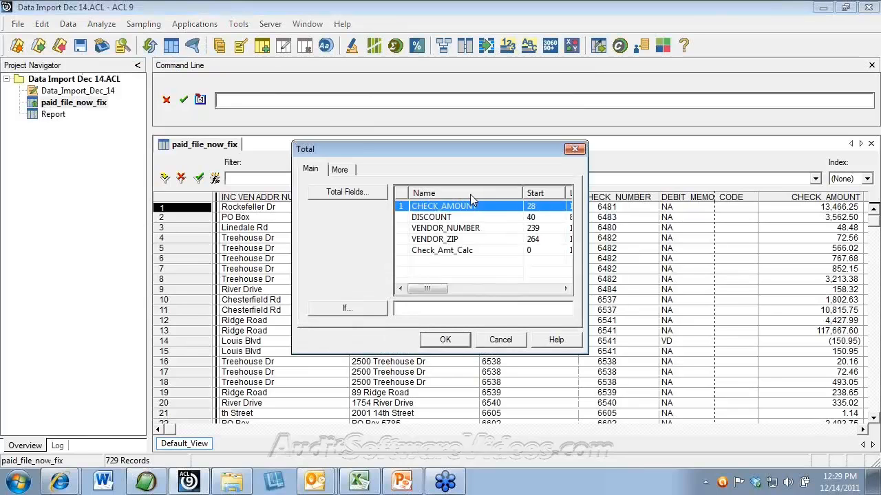
pyautogui.click(455, 251)
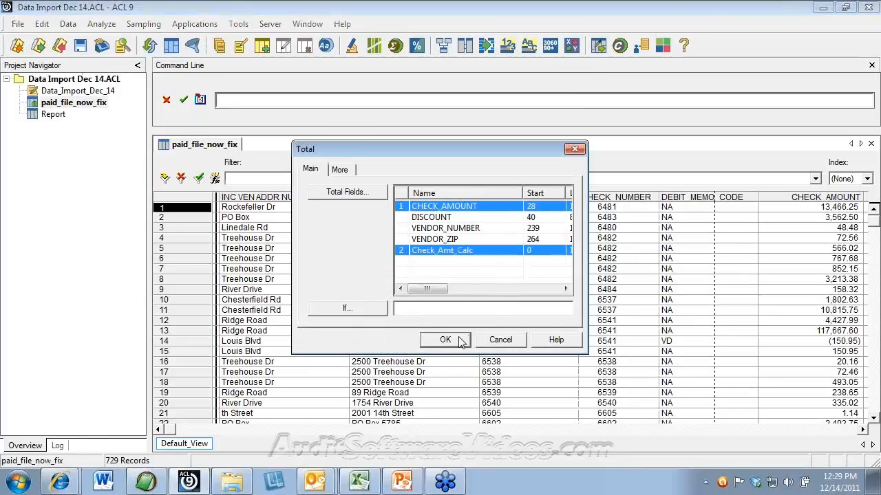
pyautogui.click(445, 340)
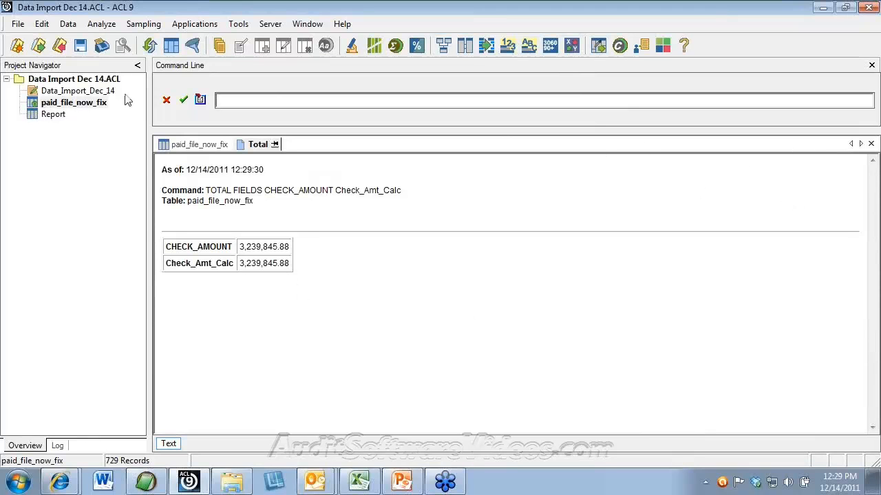
# Open the Report table, view the field definitions in its table layout, and close the layout
pyautogui.doubleClick(62, 121)
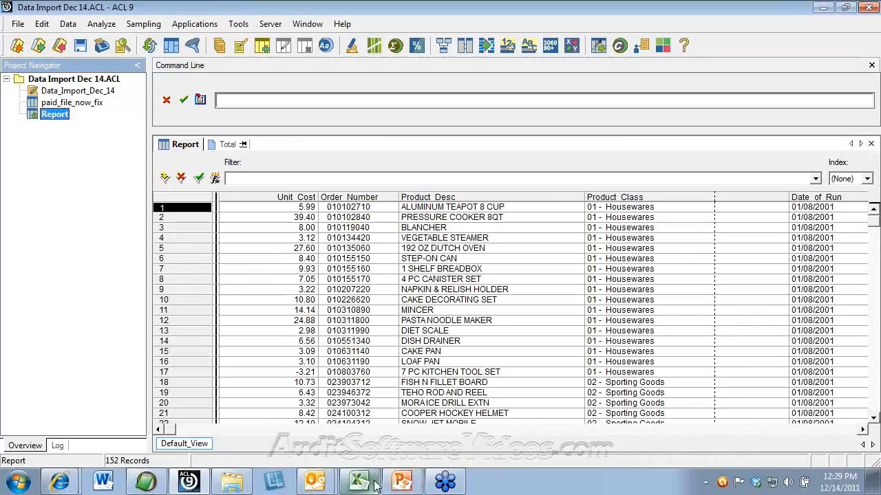
pyautogui.moveTo(373, 485)
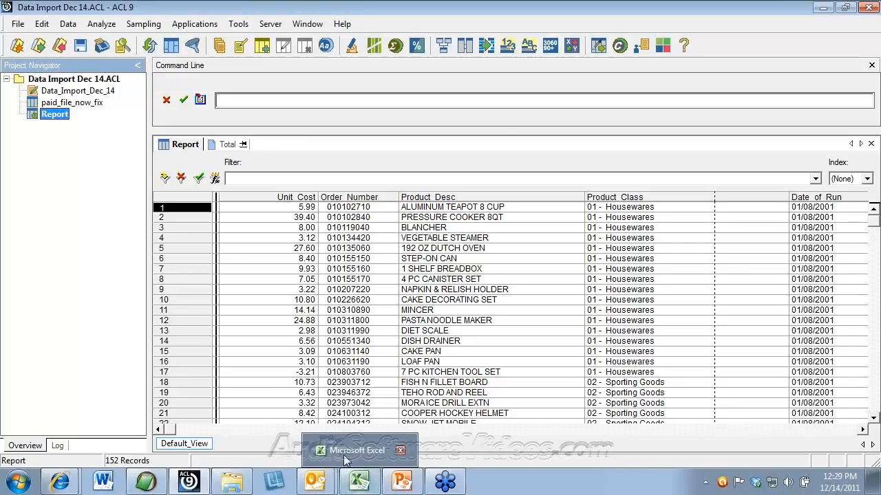
pyautogui.click(44, 28)
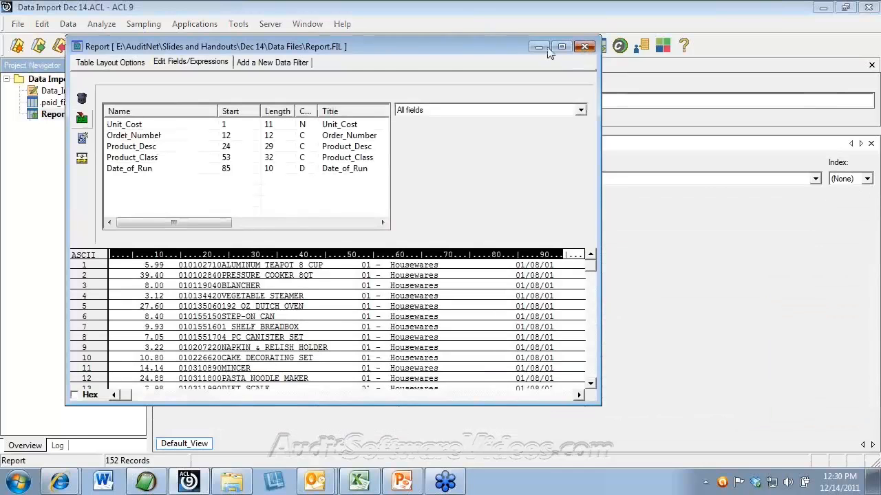
pyautogui.click(583, 46)
# Open the paid_file_now_fix table layout in a maximized window and review the EXPECTED_PAY_DATE field's definition
pyautogui.doubleClick(68, 102)
pyautogui.click(42, 23)
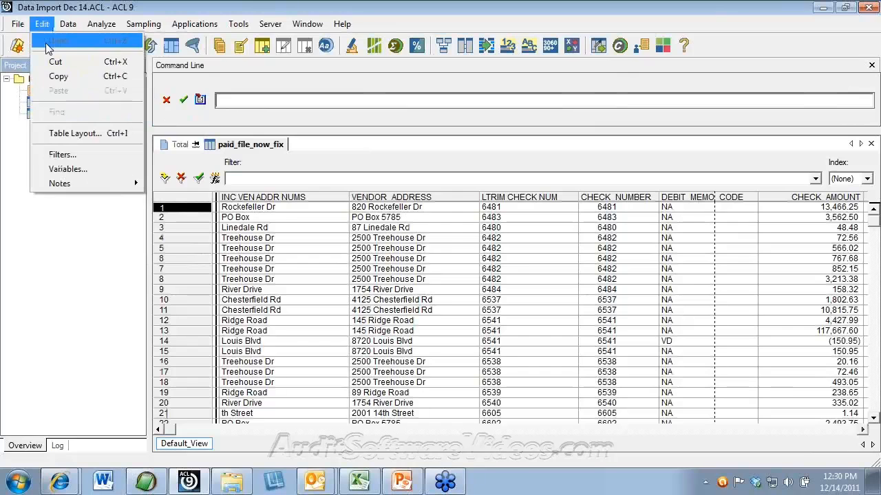
pyautogui.click(72, 132)
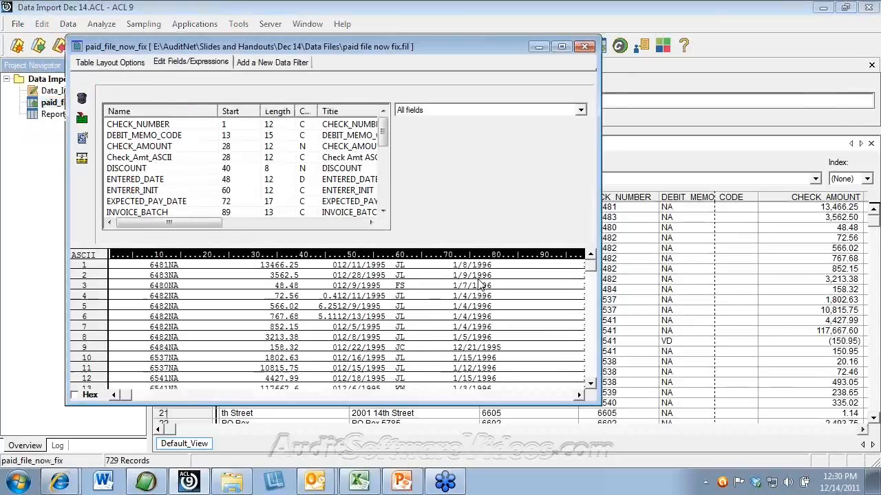
pyautogui.click(562, 47)
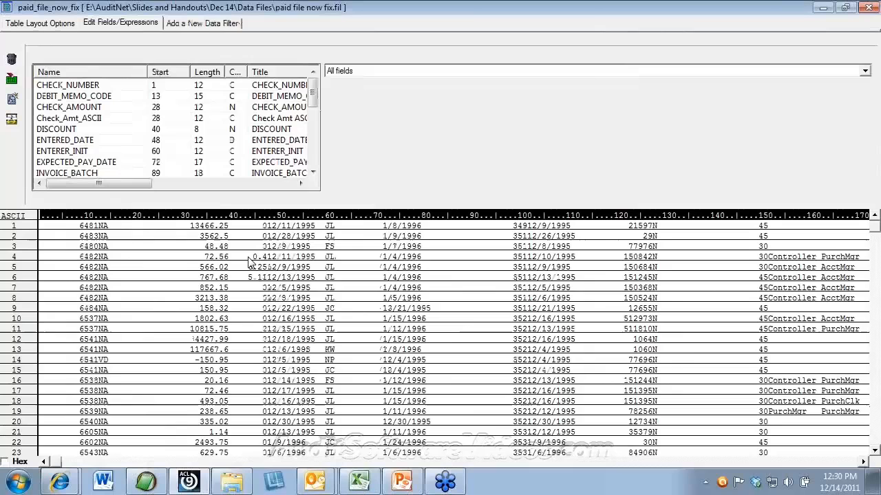
pyautogui.click(81, 165)
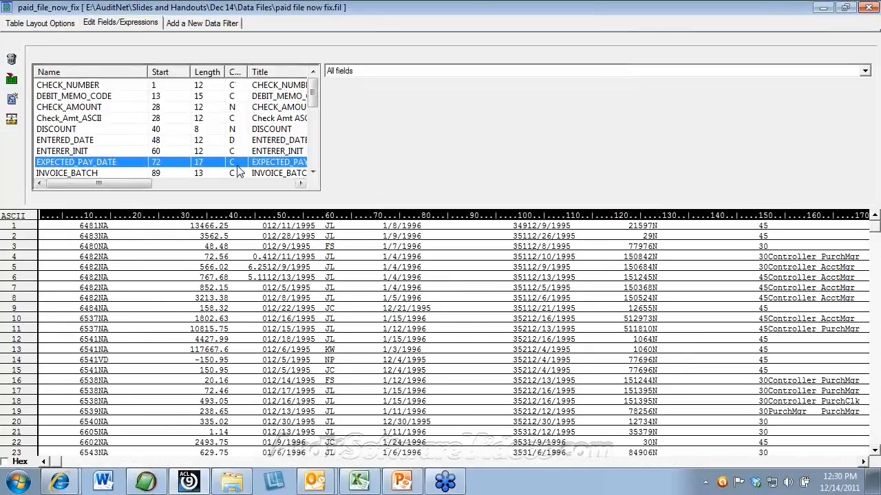
pyautogui.doubleClick(241, 167)
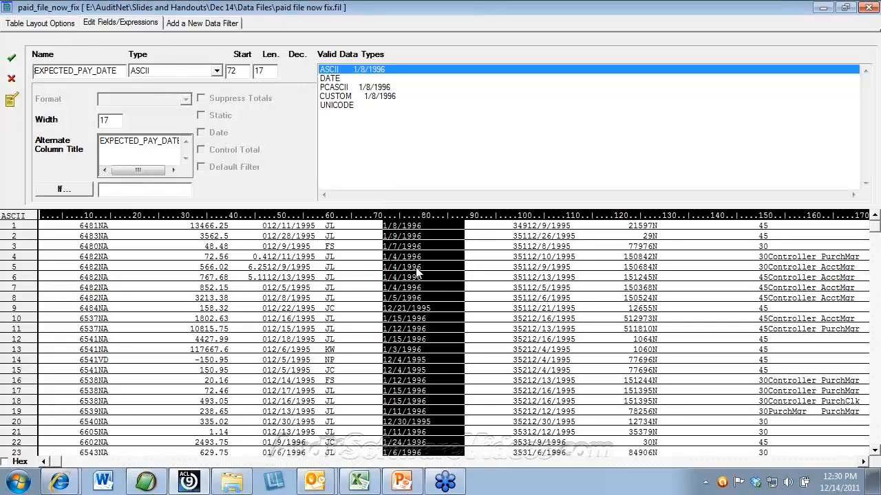
pyautogui.click(11, 64)
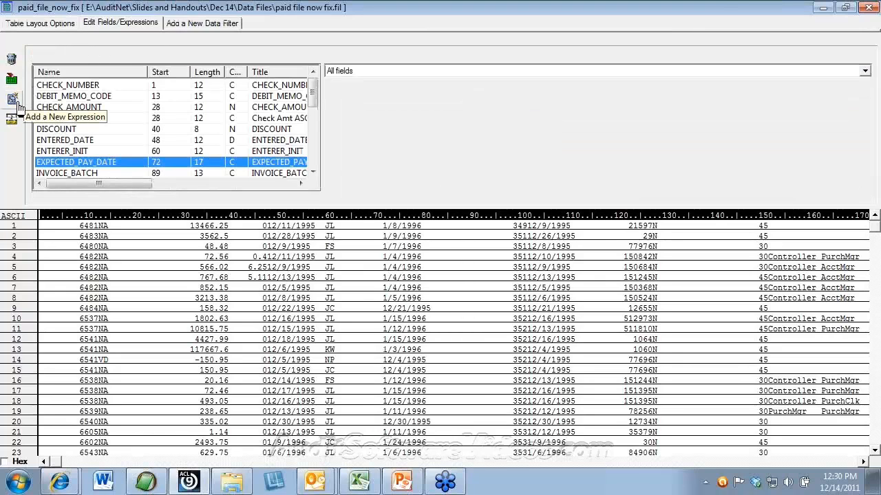
# Create a computed field named CTOD Exp Pay with the expression CTOD(EXPECTED_PAY_DATE,"mm/dd/yyyy"), accept it, and close the table layout
pyautogui.click(13, 101)
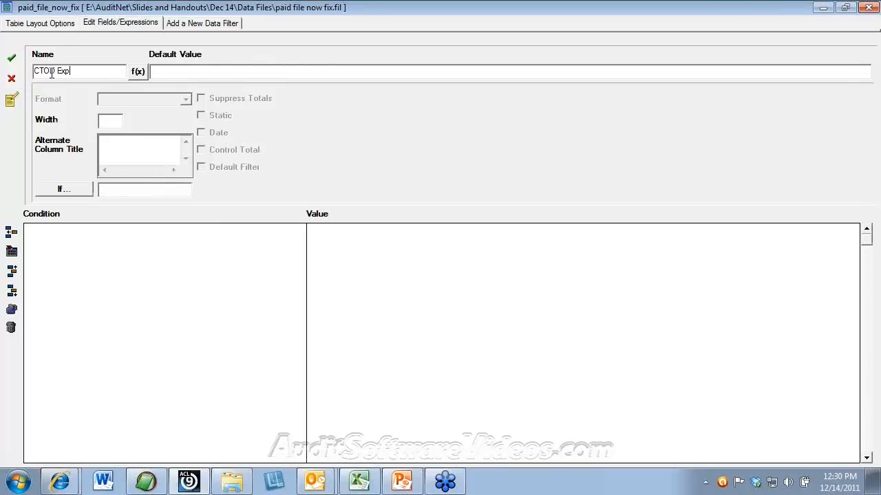
pyautogui.click(138, 72)
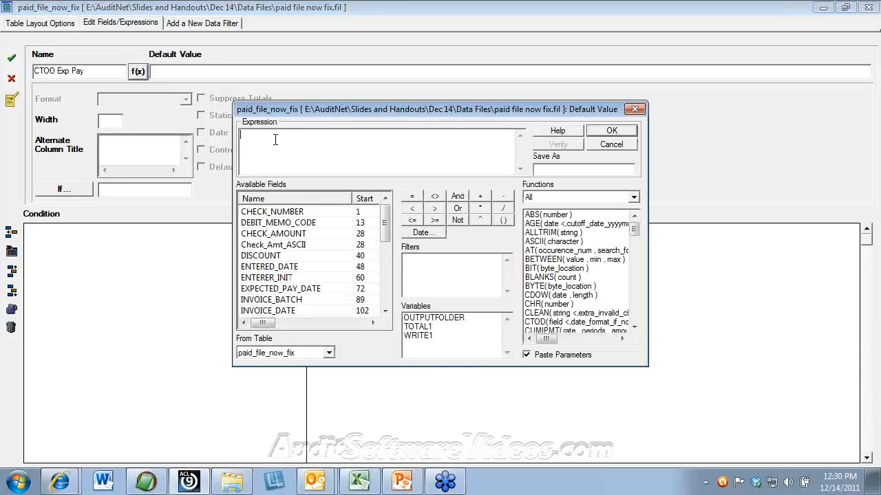
pyautogui.write('CTC')
pyautogui.write('D(')
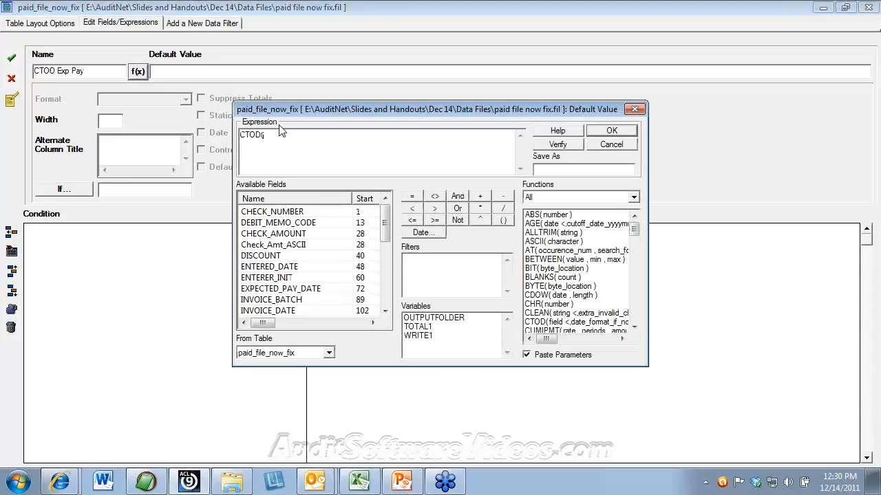
pyautogui.click(323, 250)
pyautogui.doubleClick(312, 290)
pyautogui.click(373, 145)
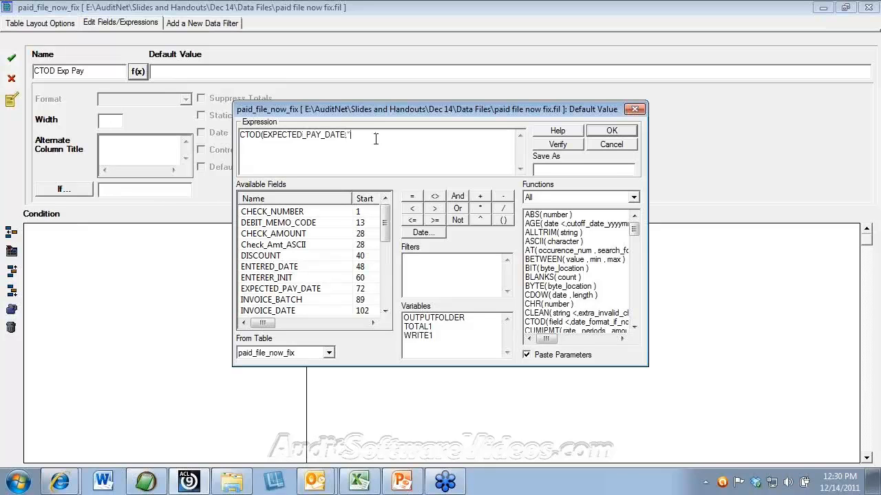
pyautogui.write(',"mm/dd')
pyautogui.press('Return')
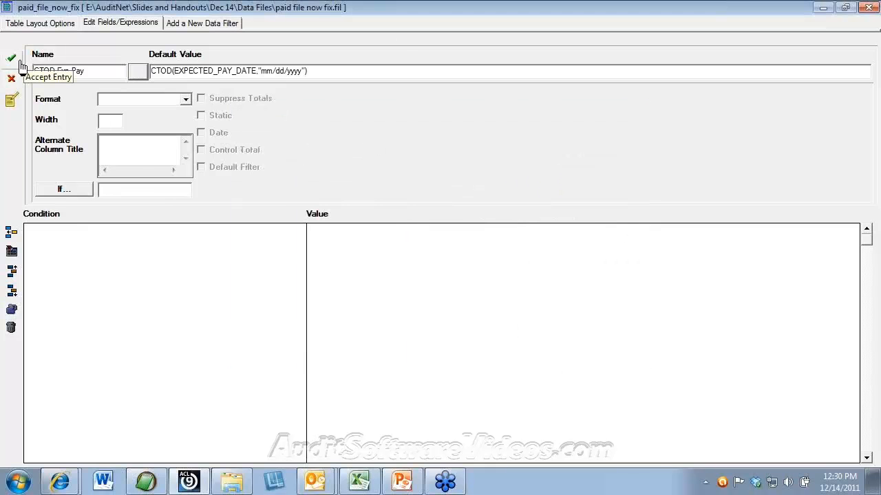
pyautogui.click(11, 58)
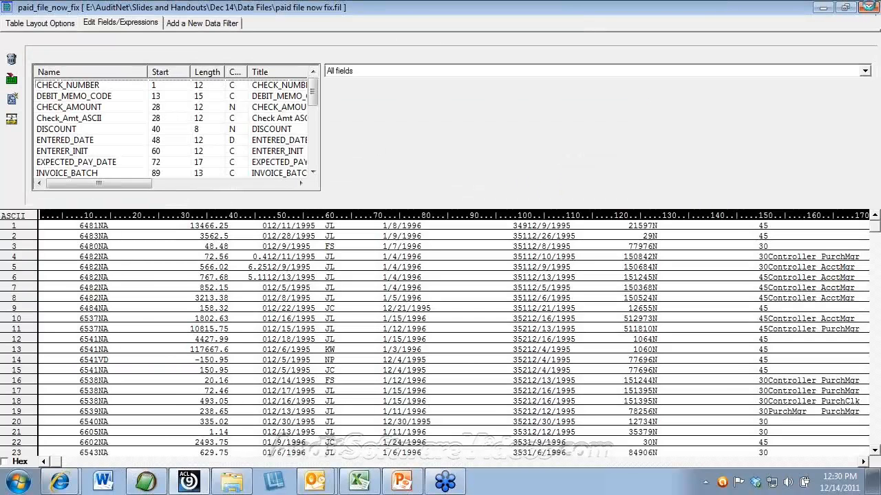
pyautogui.click(865, 11)
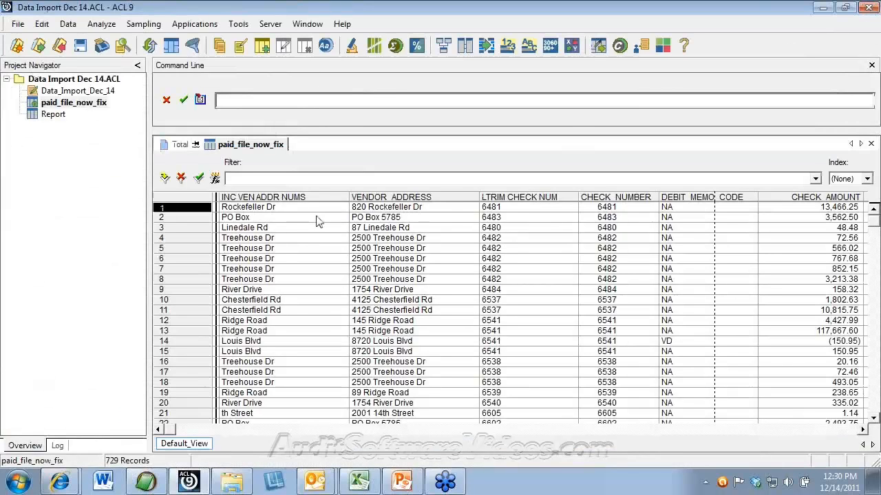
# Add the CTOD_Exp_Pay field to the view as a column before INC VEN ADDR NUMS
pyautogui.click(296, 197)
pyautogui.rightClick(308, 195)
pyautogui.click(354, 225)
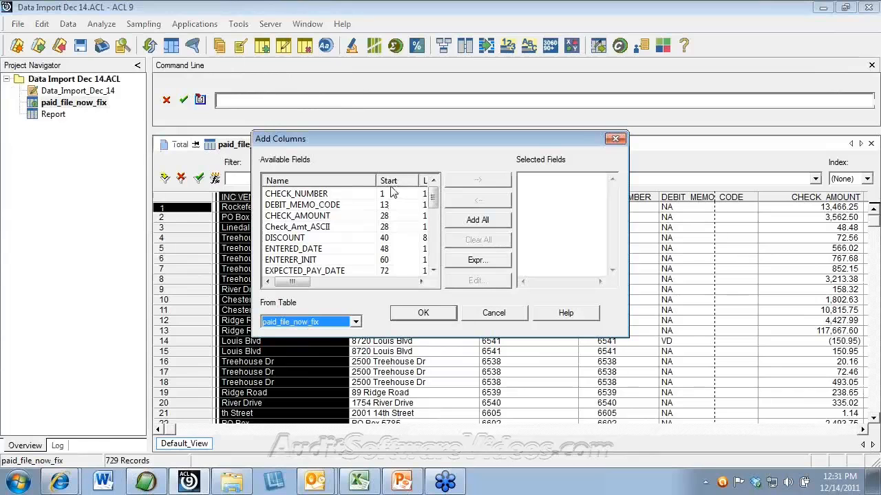
pyautogui.click(390, 181)
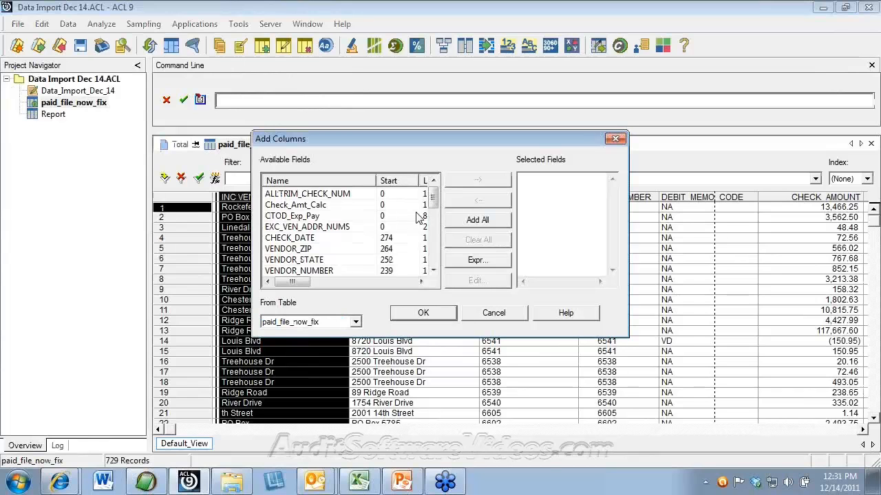
pyautogui.doubleClick(365, 216)
pyautogui.click(437, 315)
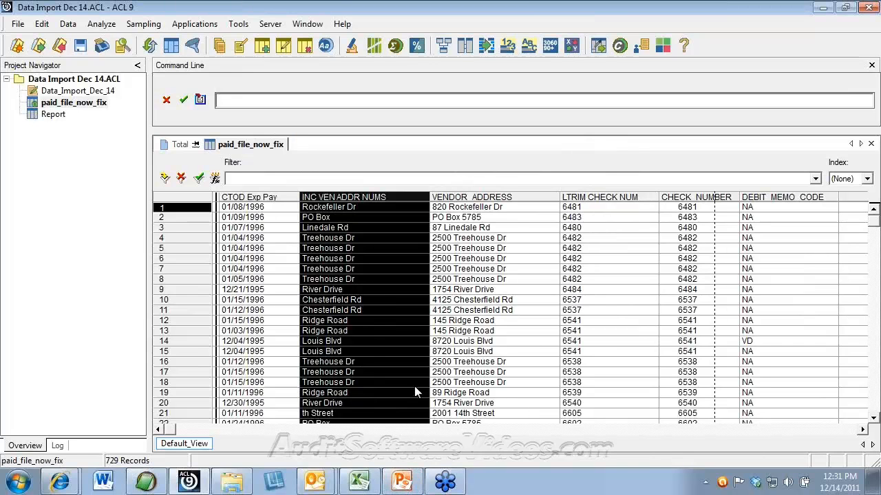
# Rename the ALLTRIM_CHECK_NUM field as ALLTRIM_CHECK_NUM 20 in the table layout and accept the entry
pyautogui.click(42, 24)
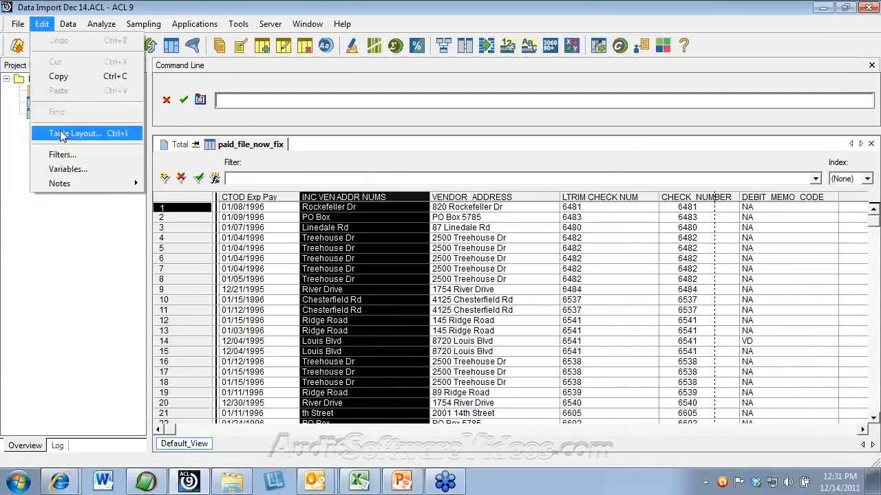
pyautogui.click(60, 133)
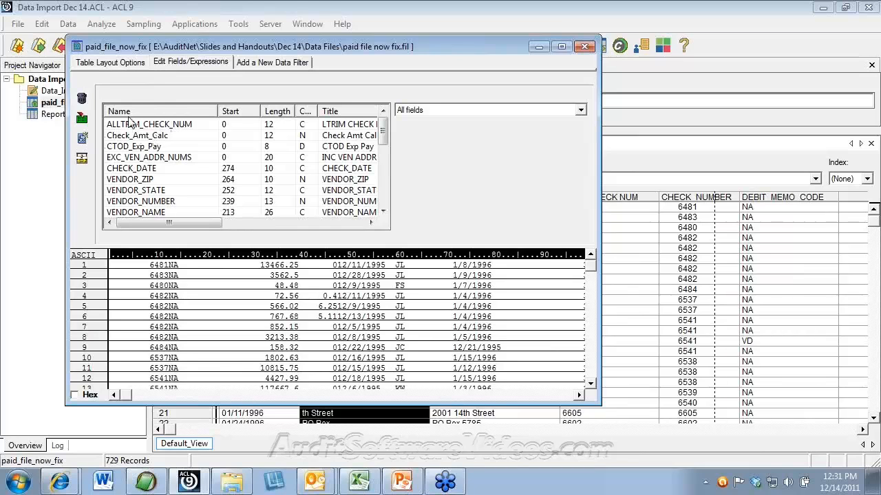
pyautogui.click(160, 125)
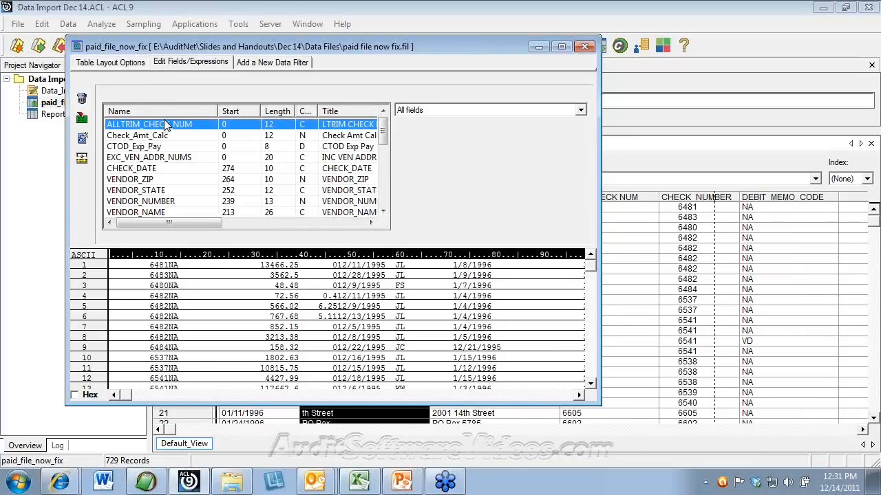
pyautogui.doubleClick(169, 125)
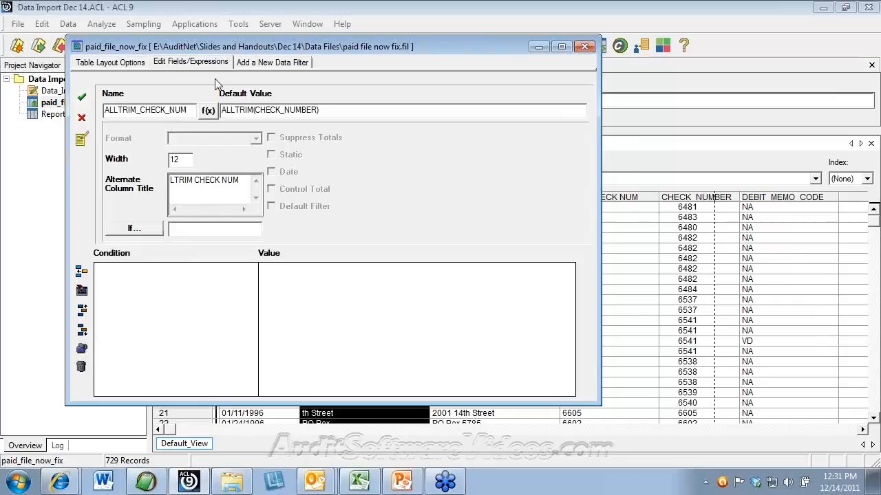
pyautogui.write('20')
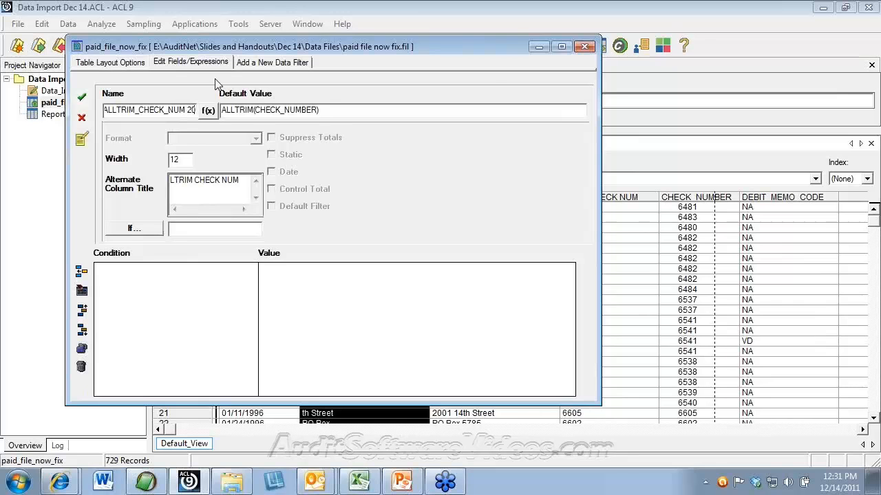
pyautogui.press('Return')
pyautogui.press('Return')
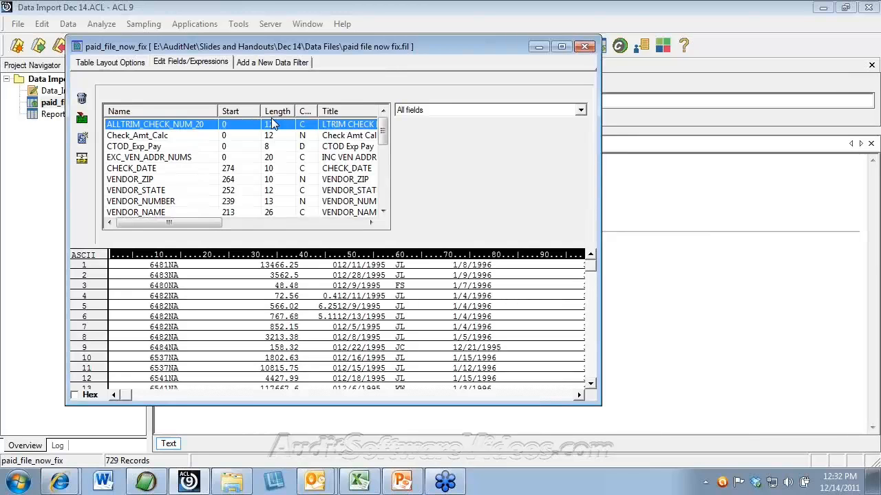
# Change the ALLTRIM_CHECK_NUM_20 field's expression to SUB(ALLTRIM(CHECK_NUMBER),1,20) and accept it
pyautogui.doubleClick(189, 129)
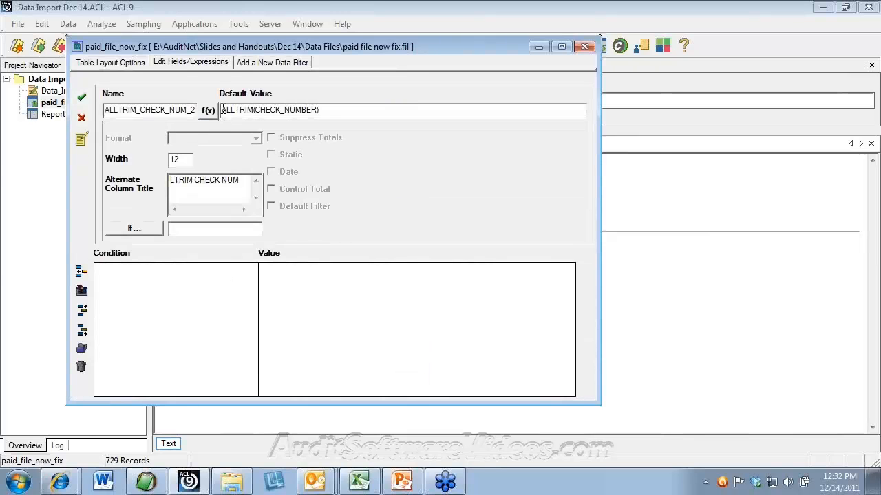
pyautogui.write('SUB')
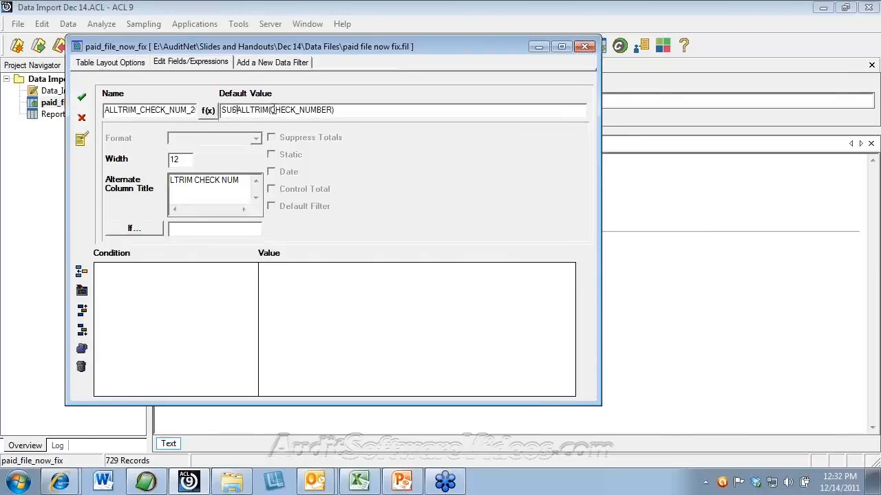
pyautogui.write('(')
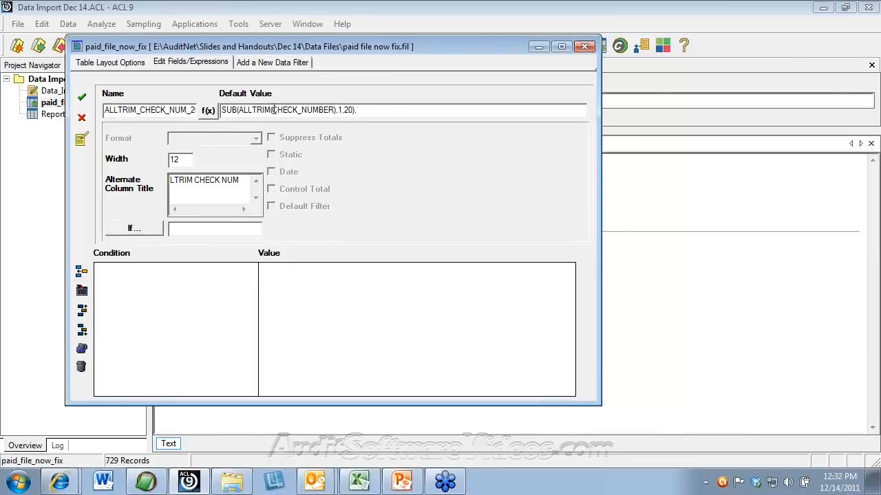
pyautogui.press('Return')
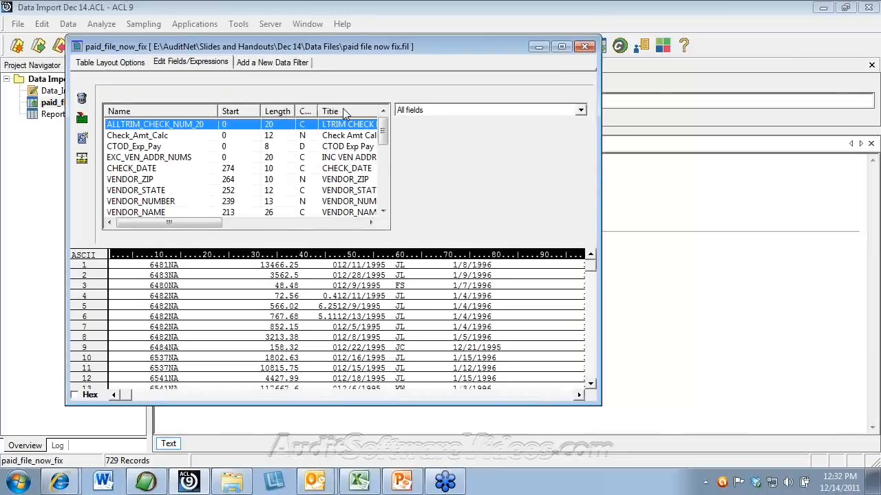
# Recheck the ALLTRIM_CHECK_NUM_20 field's definition, then close the table layout and acknowledge the view loading message
pyautogui.doubleClick(288, 128)
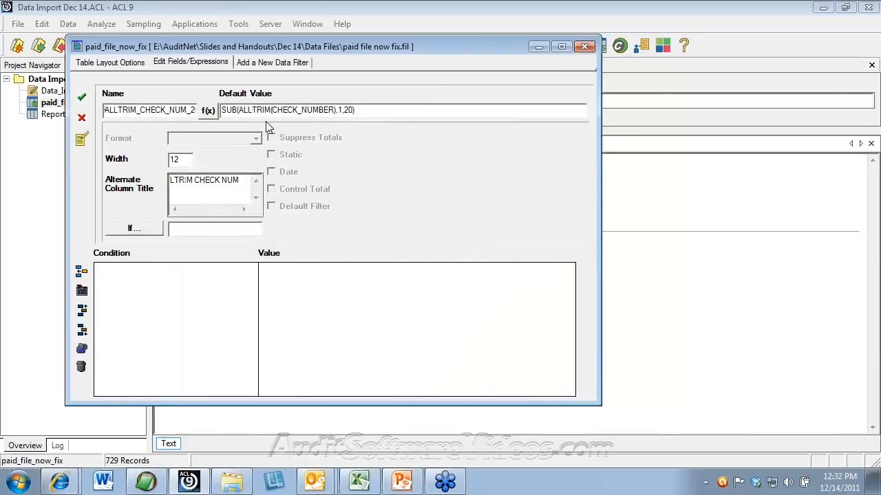
pyautogui.click(82, 97)
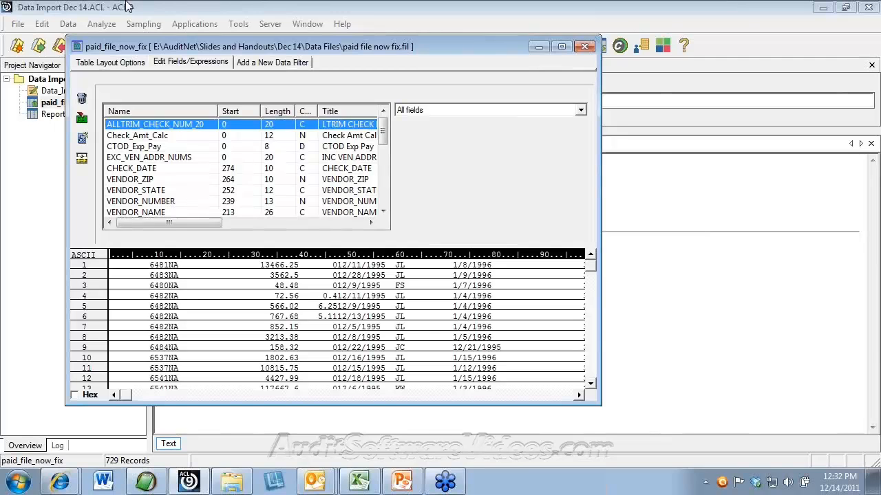
pyautogui.click(585, 47)
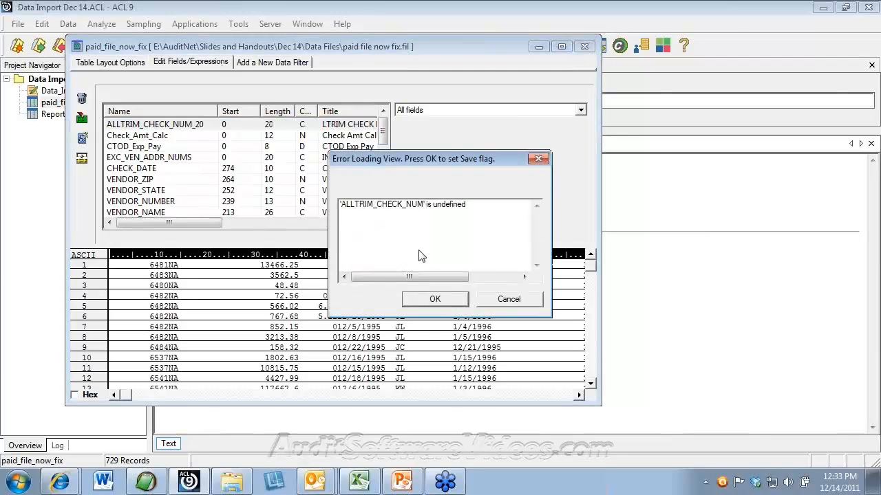
pyautogui.click(425, 304)
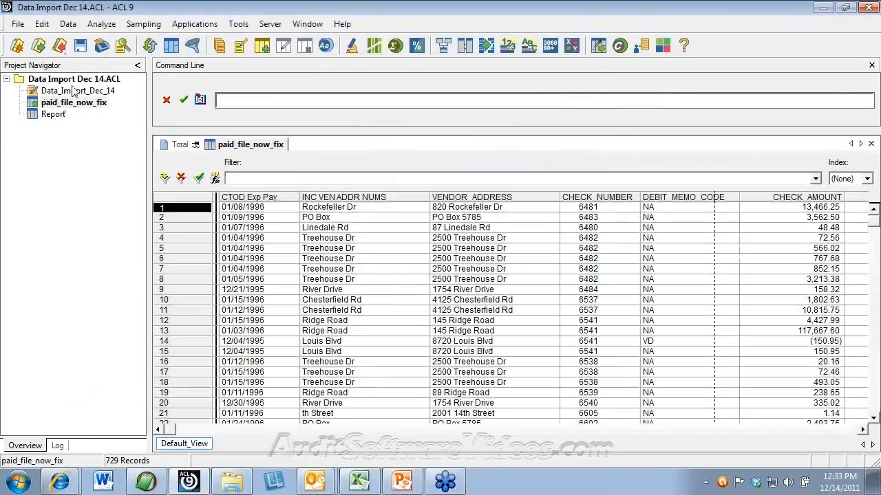
# Start defining a new table in the project from the local data file PAID FILE - Copy.txt
pyautogui.rightClick(67, 78)
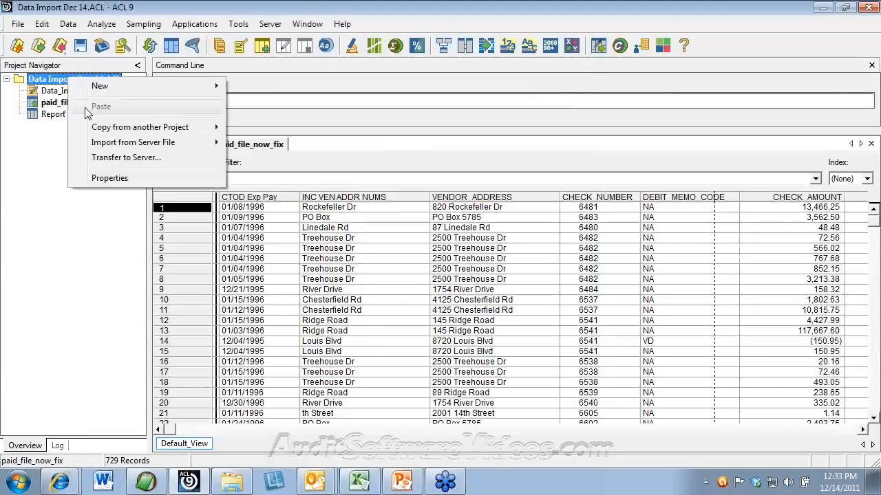
pyautogui.moveTo(132, 88)
pyautogui.click(258, 88)
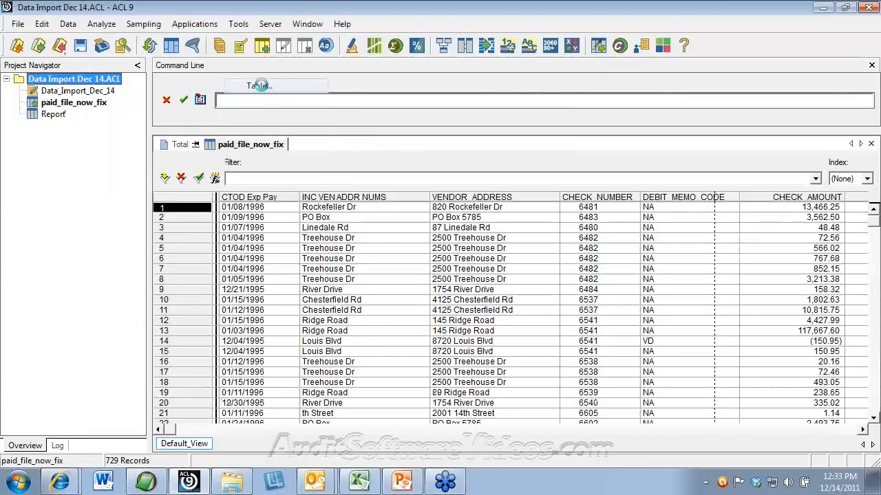
pyautogui.click(427, 287)
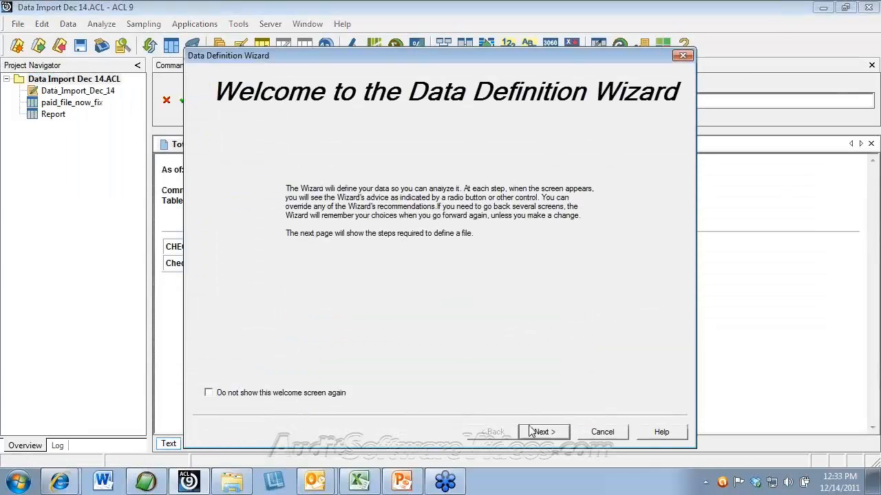
pyautogui.click(543, 434)
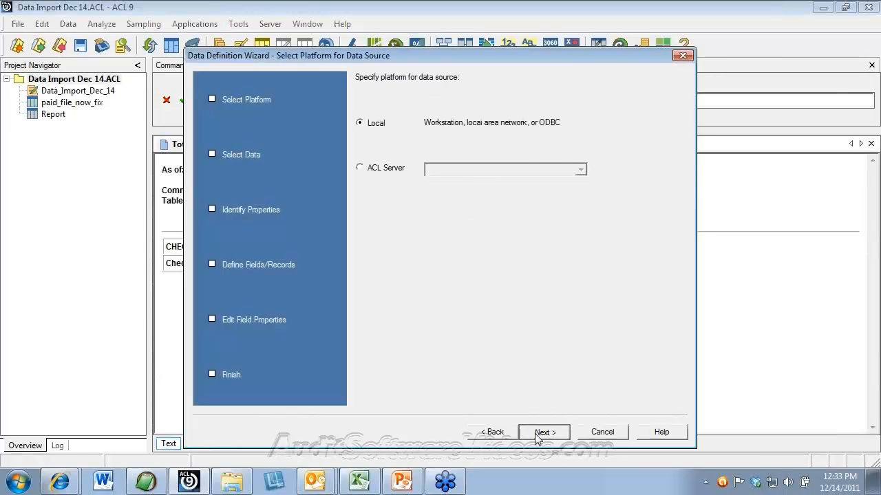
pyautogui.click(543, 433)
pyautogui.click(544, 434)
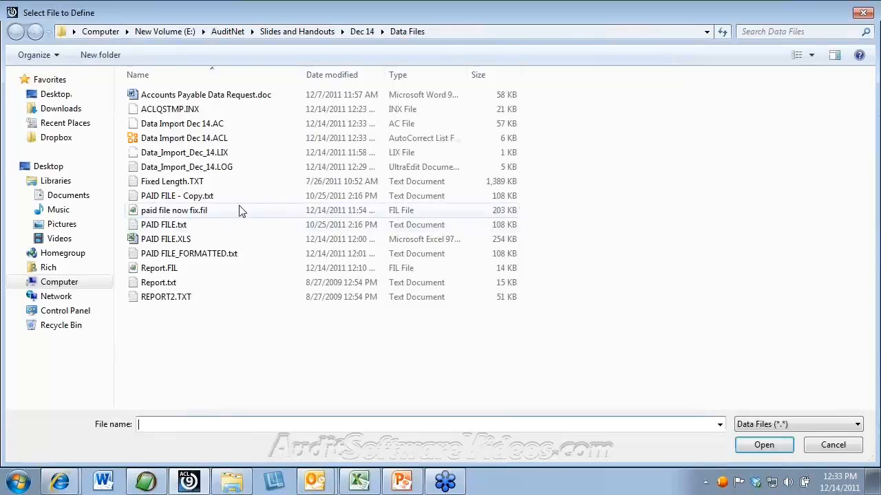
pyautogui.doubleClick(198, 198)
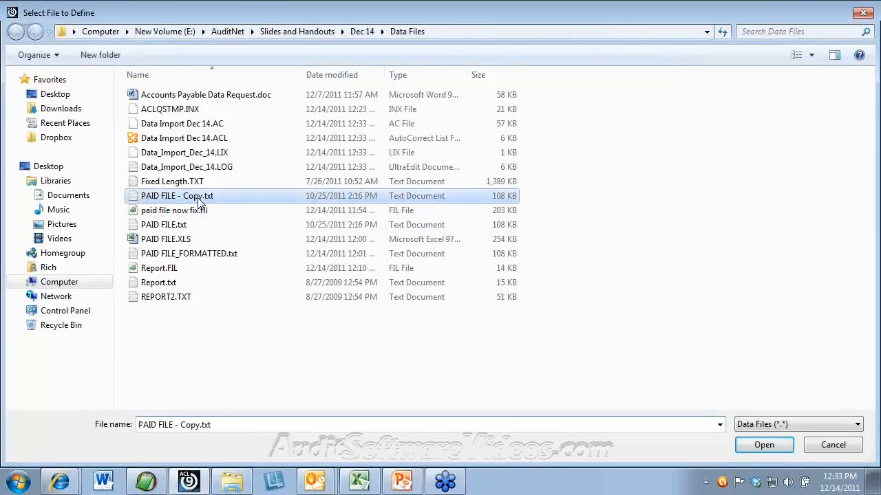
pyautogui.click(541, 434)
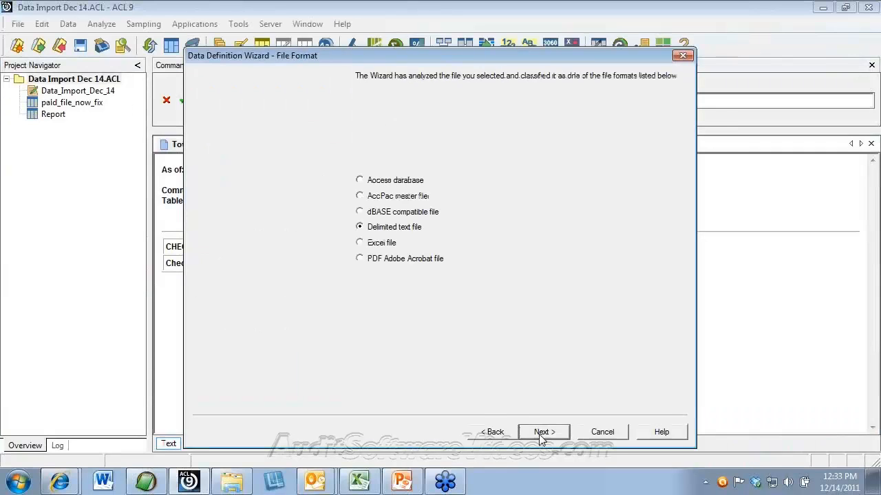
# Define the file as Other file format with Skip to Finish, and save the table under the suggested name PAID_FILE___Copy
pyautogui.click(386, 342)
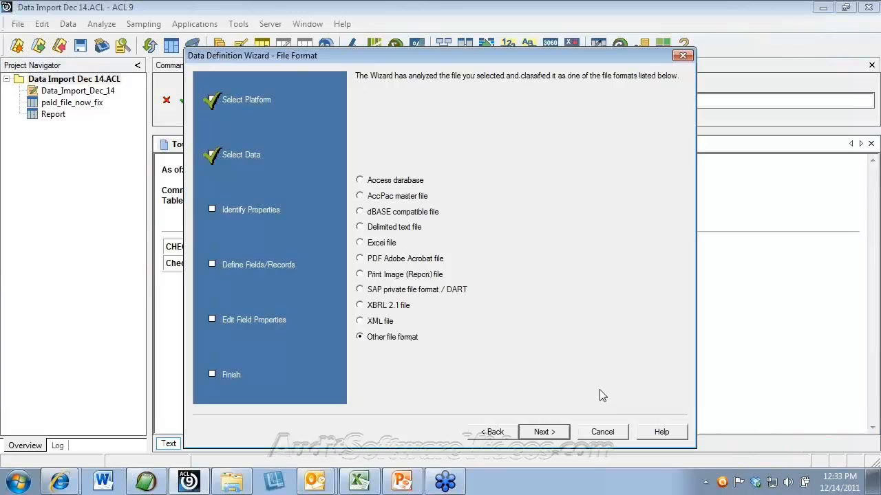
pyautogui.click(547, 433)
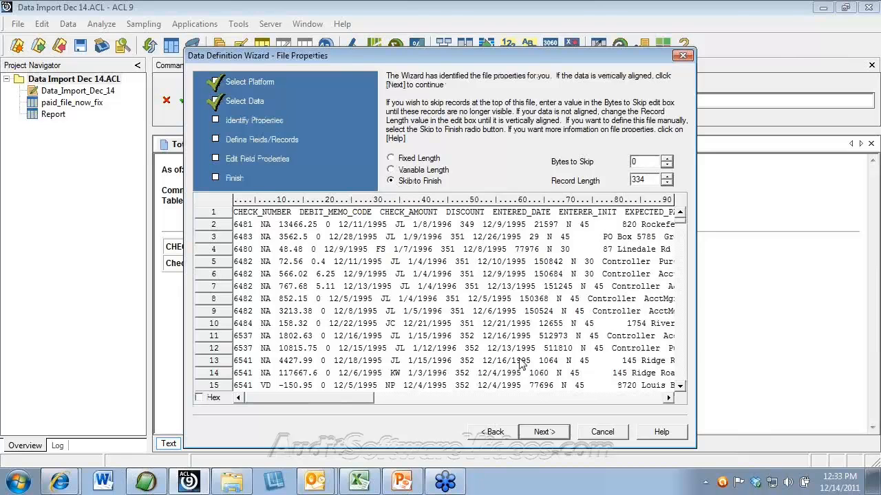
pyautogui.click(553, 434)
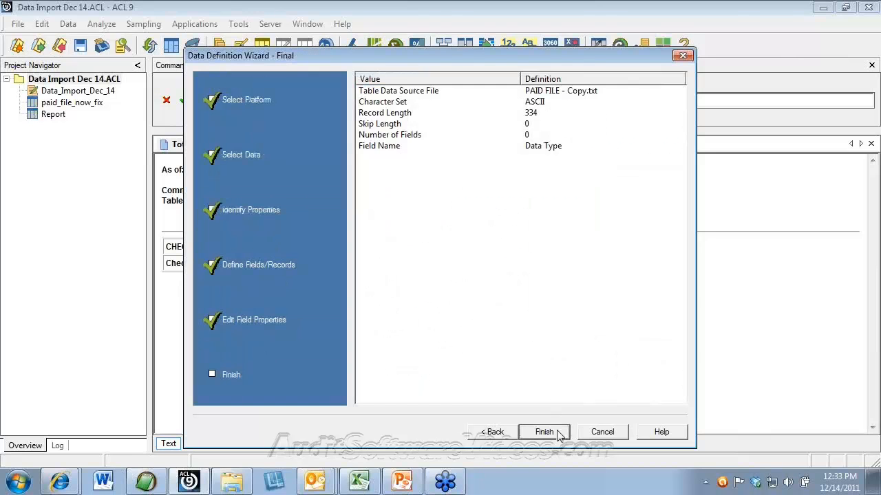
pyautogui.click(543, 432)
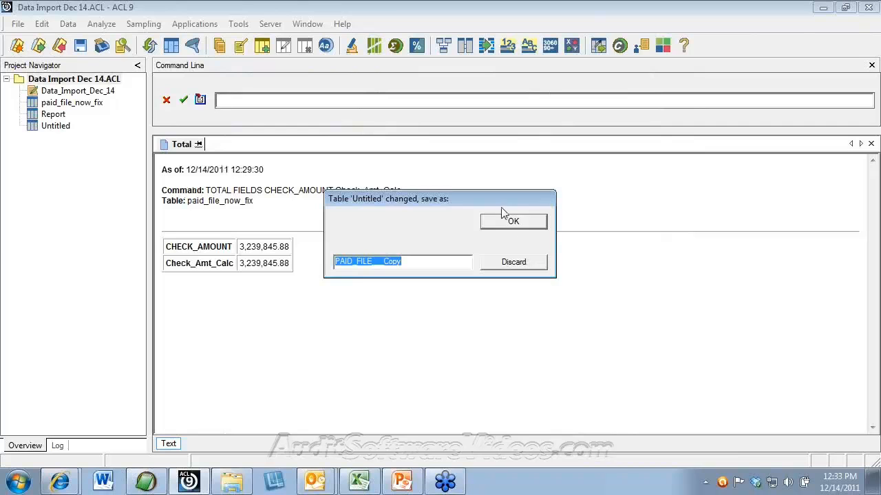
pyautogui.click(513, 223)
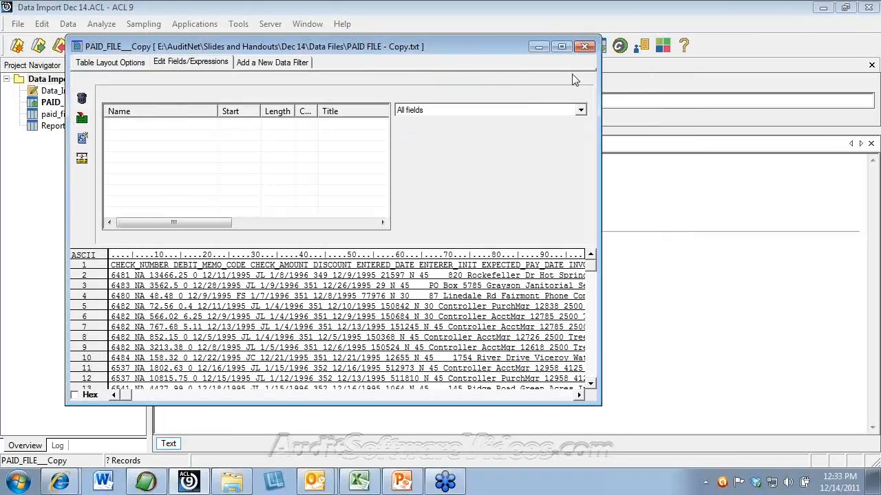
# Maximize the PAID_FILE___Copy table layout, check its record length setting, and return to the field list
pyautogui.click(562, 46)
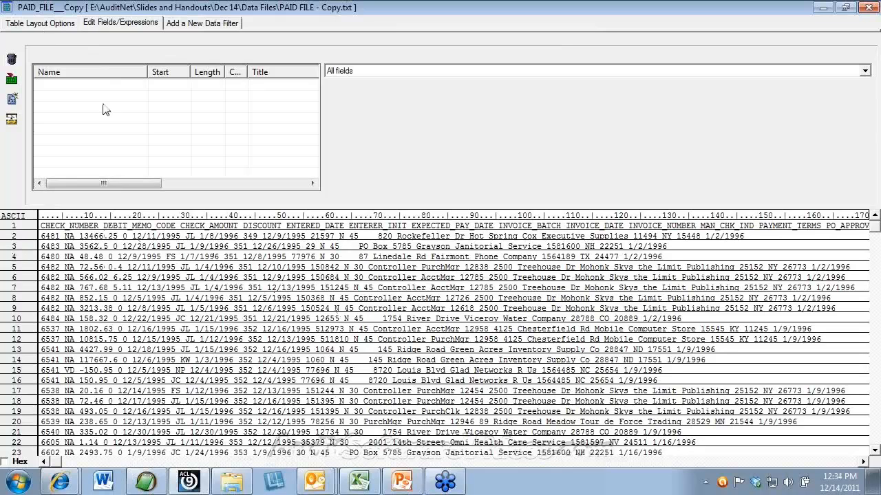
pyautogui.click(48, 24)
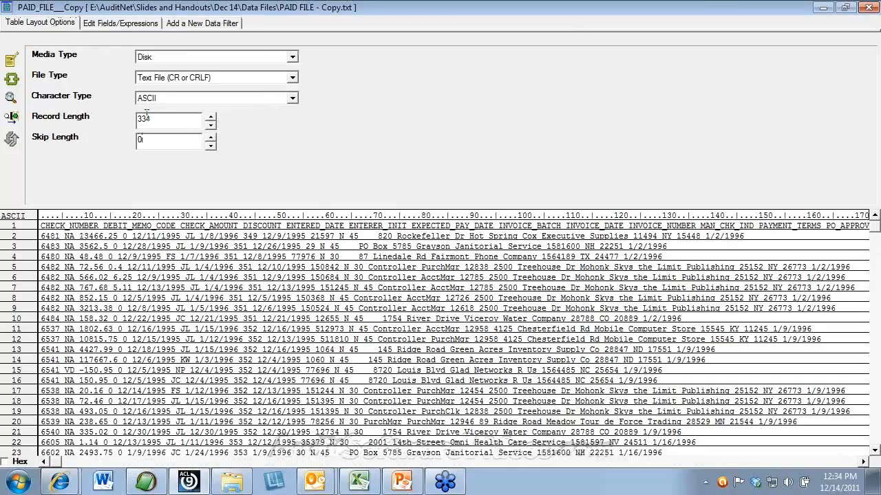
pyautogui.click(115, 25)
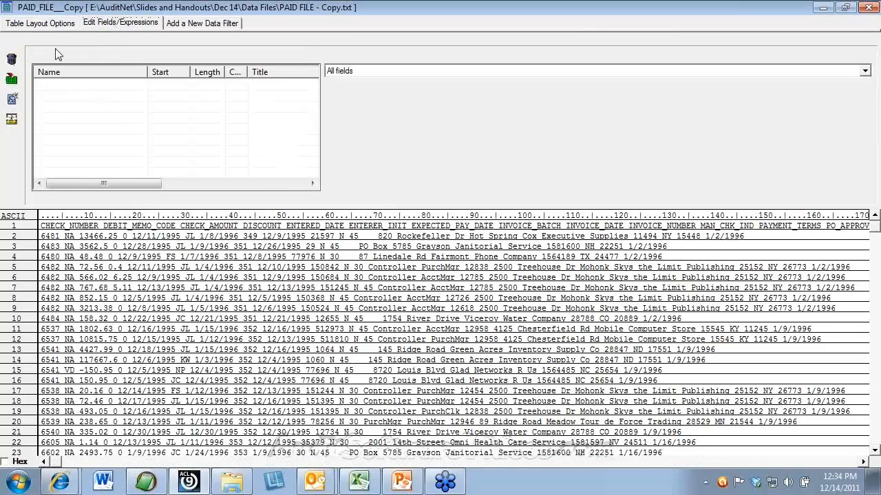
# Add an ASCII data field named Full Record starting at position 1 with a length of 334
pyautogui.click(14, 100)
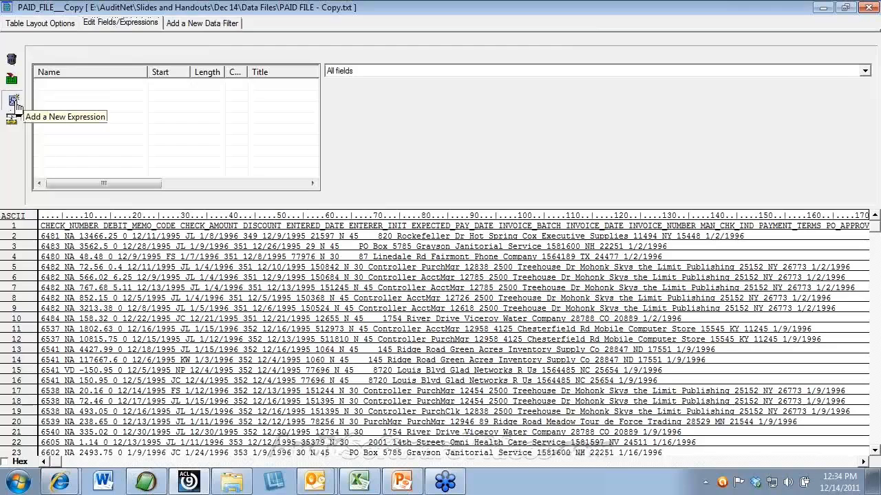
pyautogui.click(11, 78)
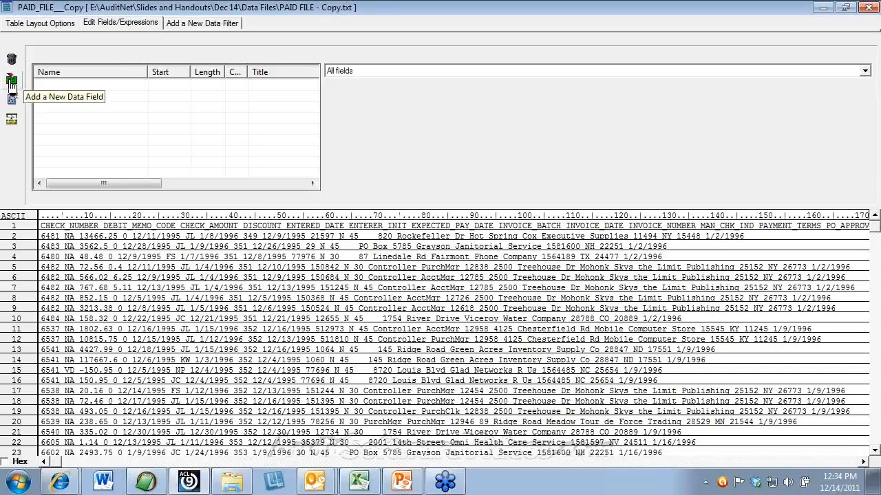
pyautogui.click(11, 81)
pyautogui.write('Full Record')
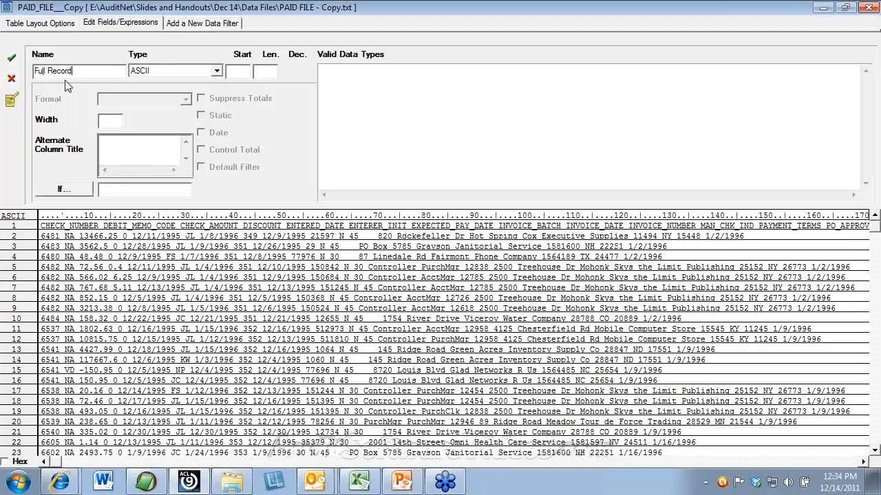
pyautogui.click(256, 73)
pyautogui.write('334')
pyautogui.press('Return')
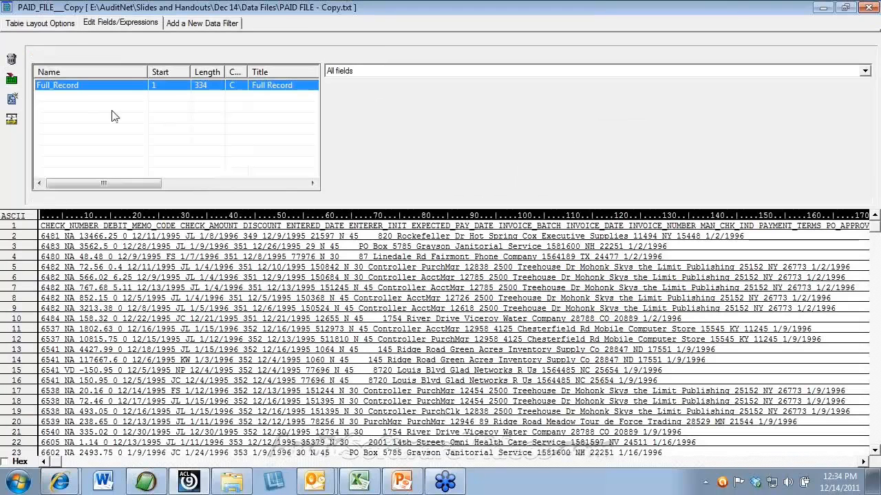
# Create a computed field named CHECK NUMBER SPLT with the expression SPLIT(Full_Record,chr(9),1) and accept it
pyautogui.click(12, 100)
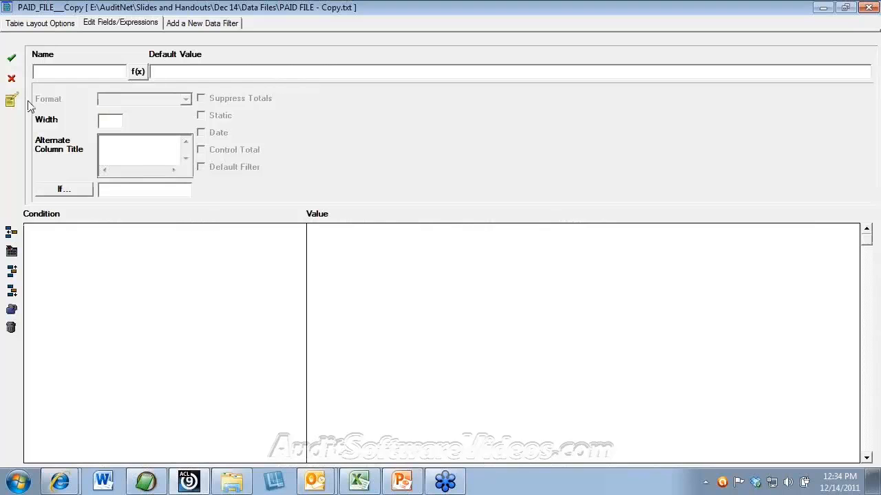
pyautogui.write('CHECK NUMBER')
pyautogui.write(' N')
pyautogui.write('SPL')
pyautogui.write('LT')
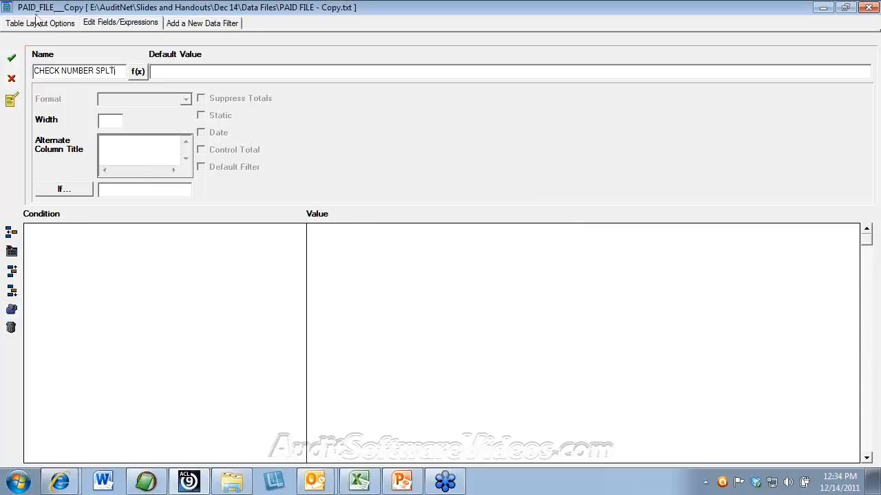
pyautogui.click(138, 72)
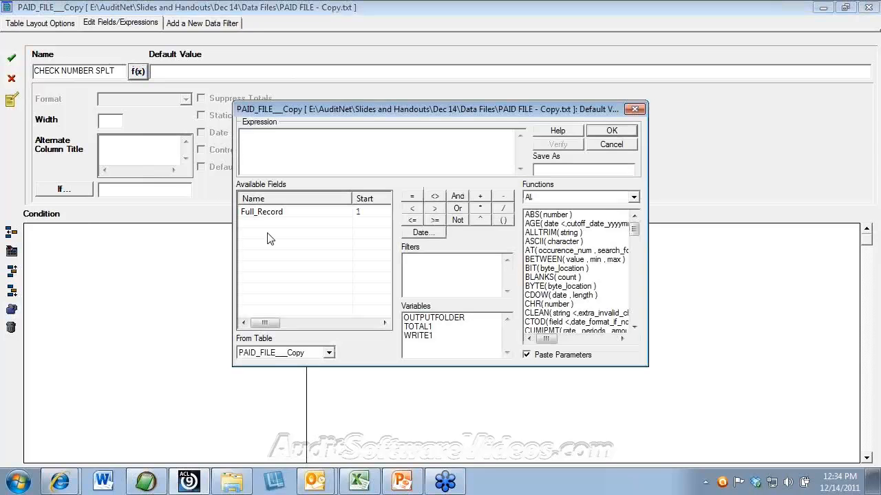
pyautogui.doubleClick(263, 212)
pyautogui.press('Home')
pyautogui.write('SPLIT(')
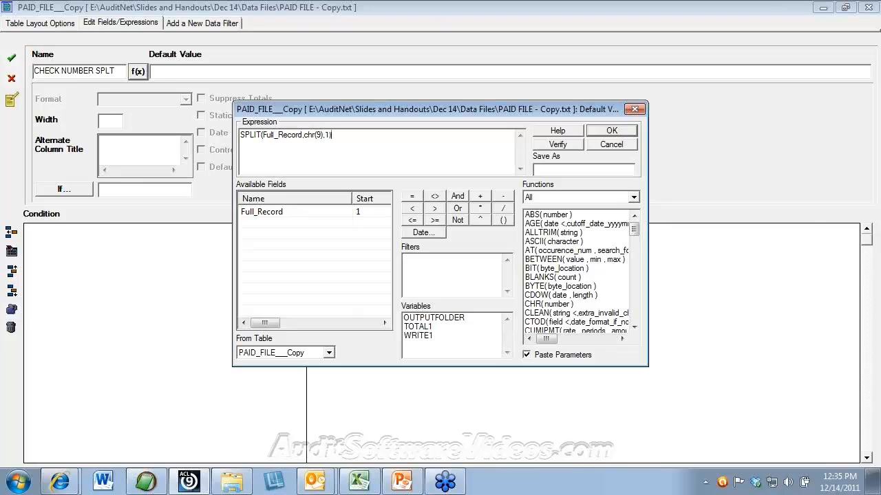
pyautogui.press('Return')
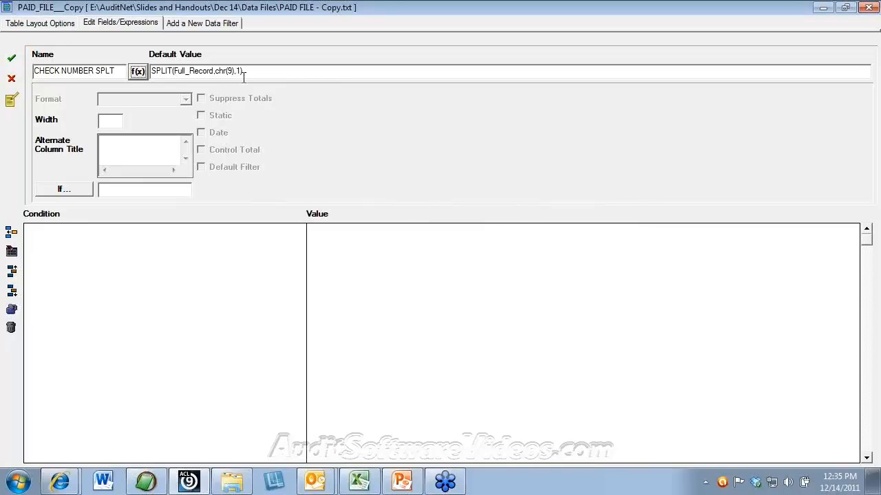
pyautogui.click(14, 63)
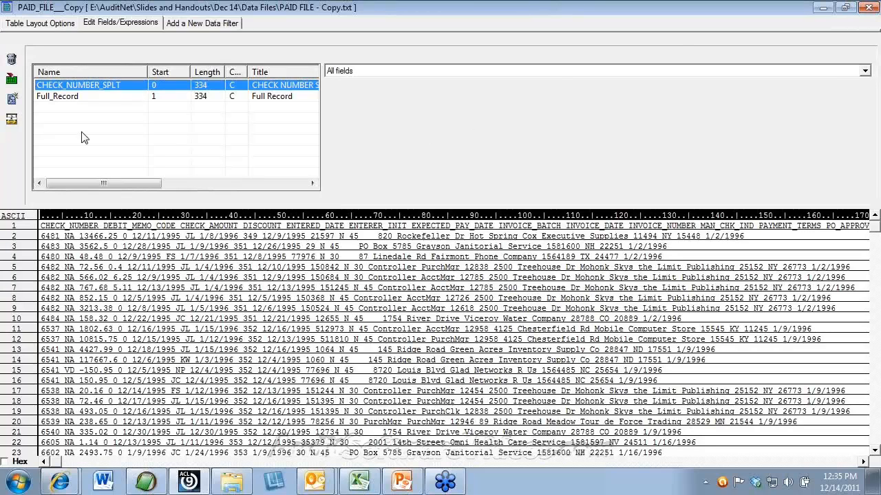
# Change the CHECK_NUMBER_SPLT expression to SUB(ALLTRIM(SPLIT(Full_Record,chr(9),1)),1,20) and accept it
pyautogui.doubleClick(186, 83)
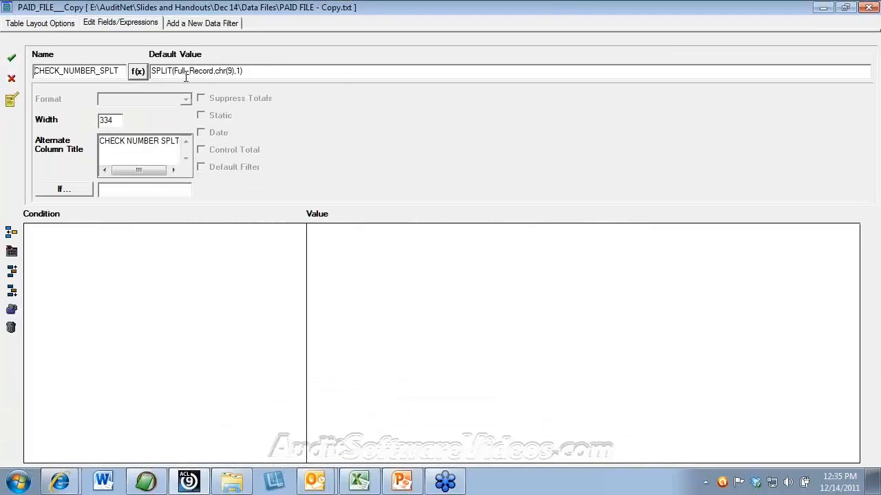
pyautogui.click(156, 72)
pyautogui.write('ALLTRIM(')
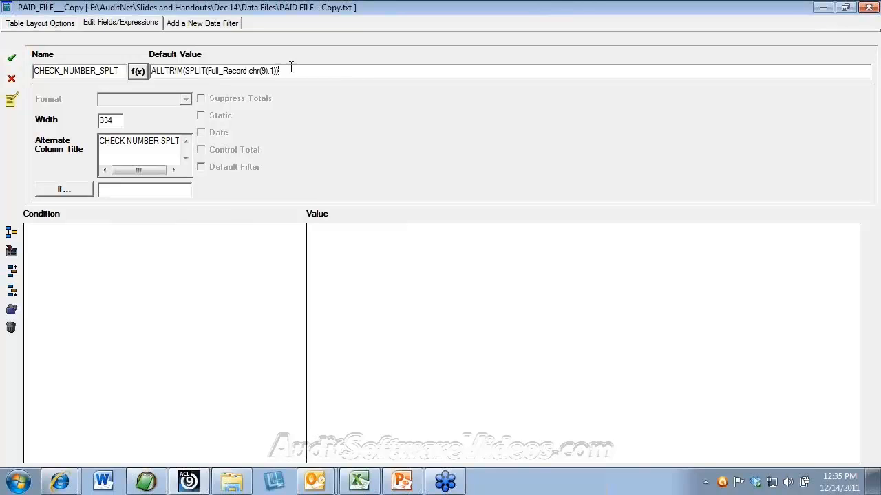
pyautogui.write('SUB(')
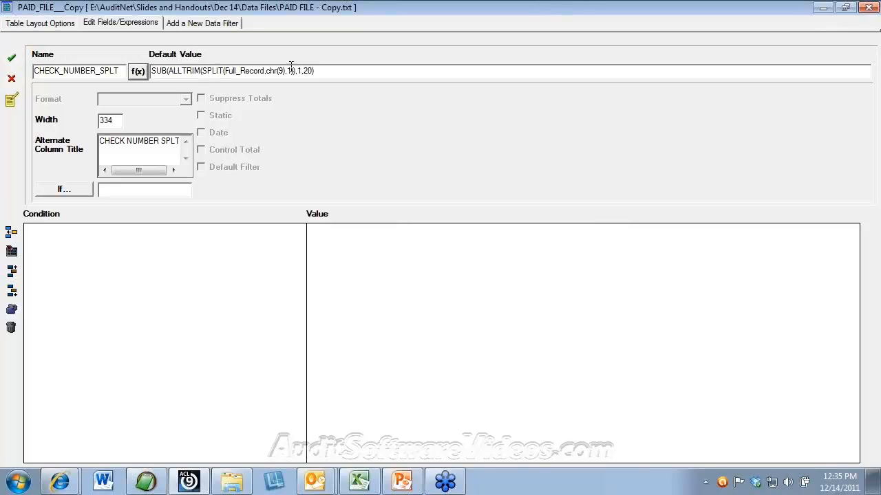
pyautogui.press('Return')
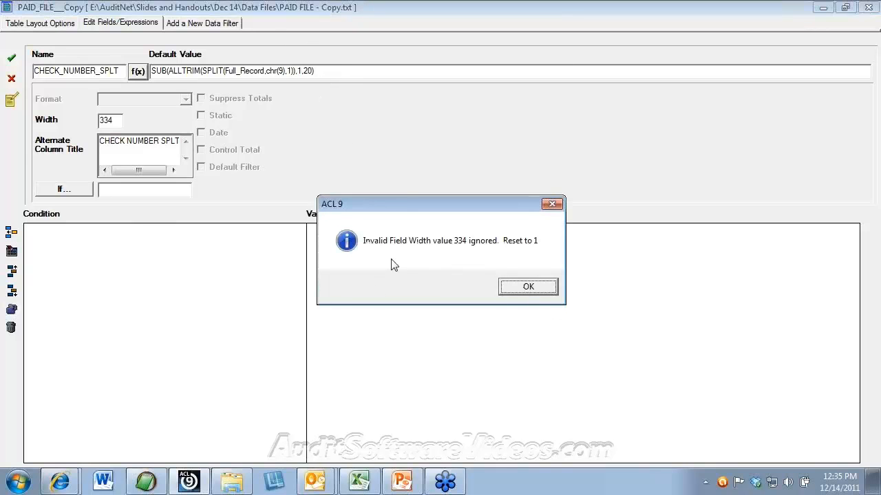
pyautogui.click(531, 300)
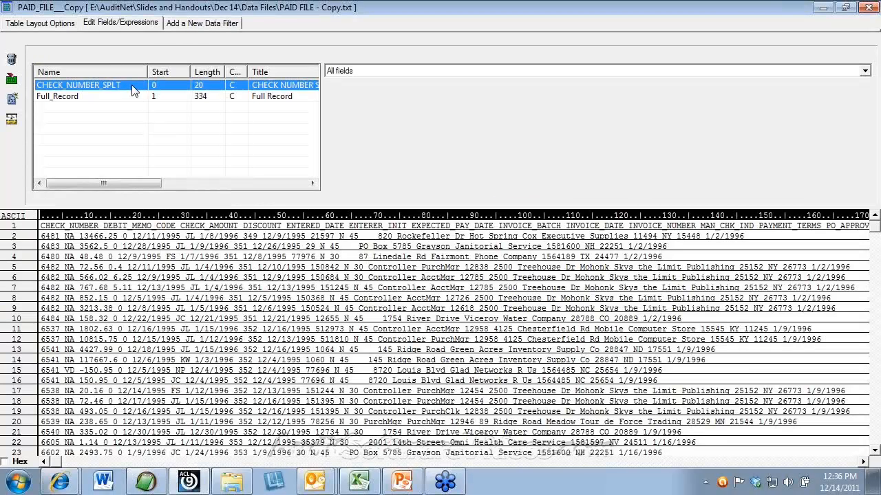
# Set the display width of the CHECK_NUMBER_SPLT field to 20 and accept it
pyautogui.doubleClick(137, 91)
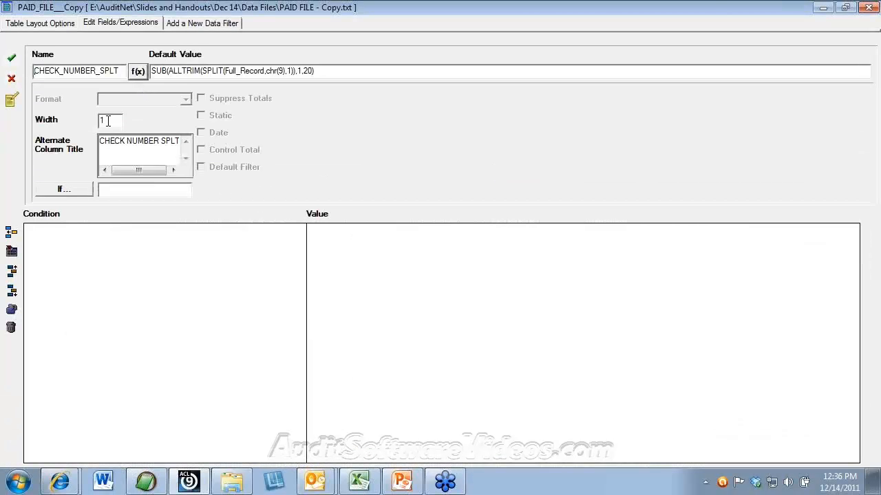
pyautogui.write('10')
pyautogui.press('Return')
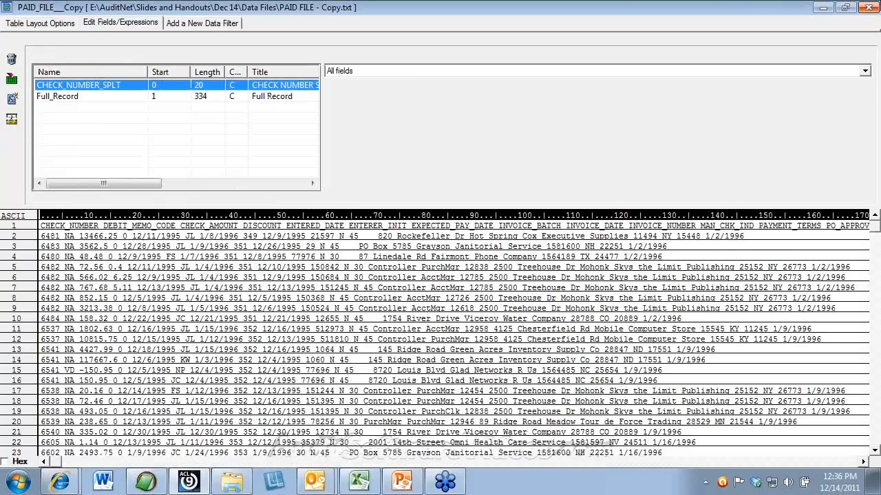
# Close the table layout and remove the Full Record column from the PAID_FILE___Copy view
pyautogui.click(869, 8)
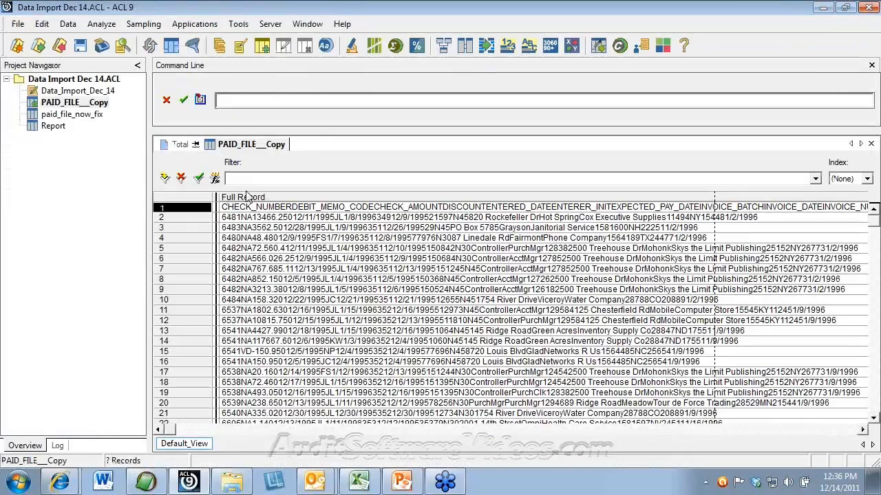
pyautogui.click(252, 202)
pyautogui.press('Delete')
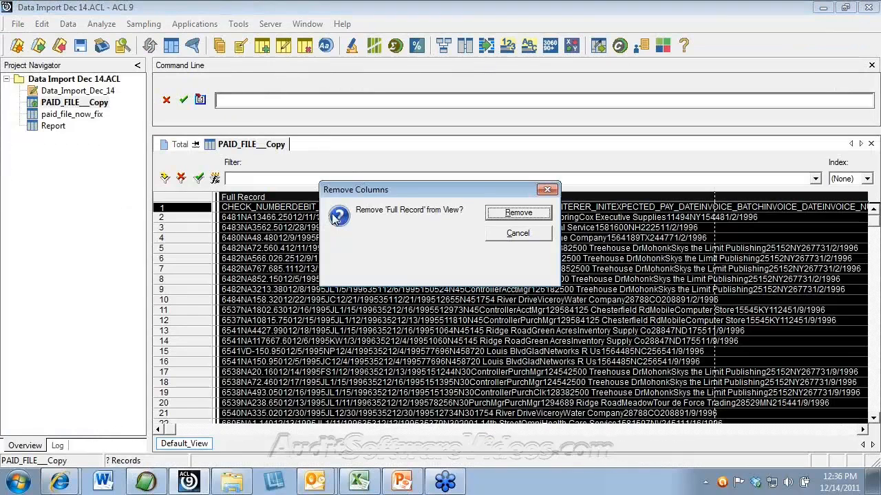
pyautogui.press('Return')
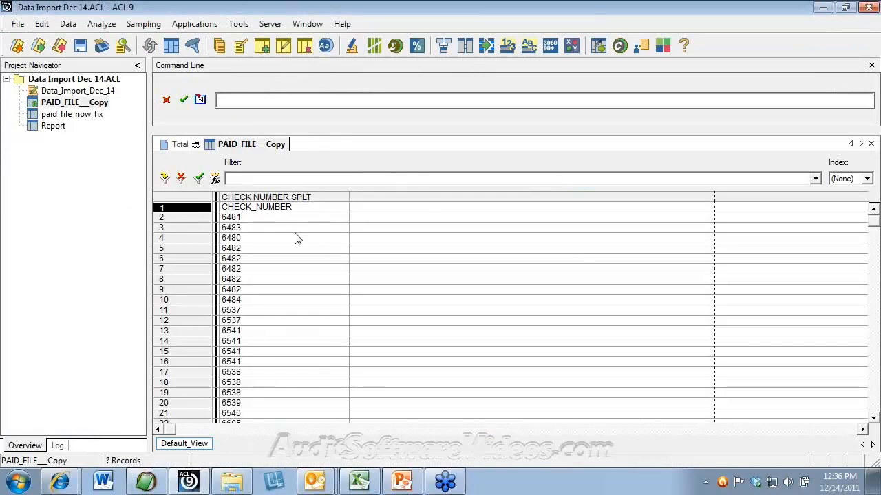
# Reopen the CHECK_NUMBER_SPLT definition, examine the SPLIT function inside its expression, then cancel the edit and close the table layout
pyautogui.click(305, 199)
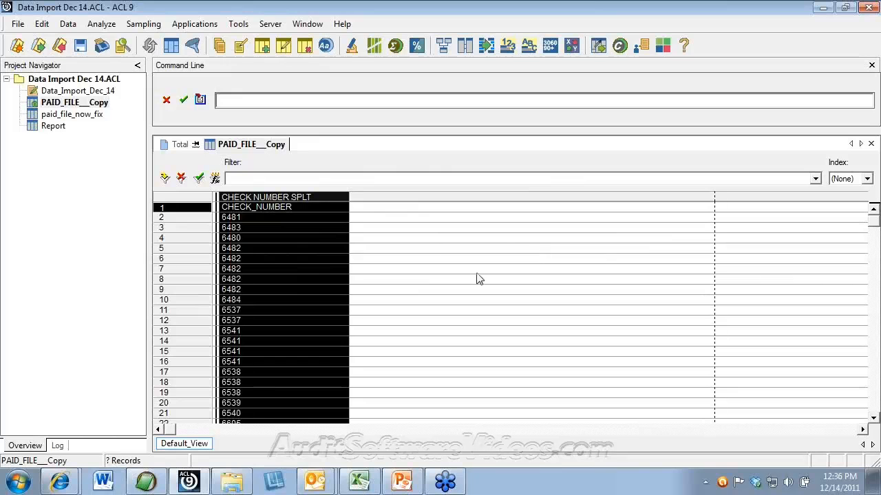
pyautogui.click(42, 23)
pyautogui.click(76, 134)
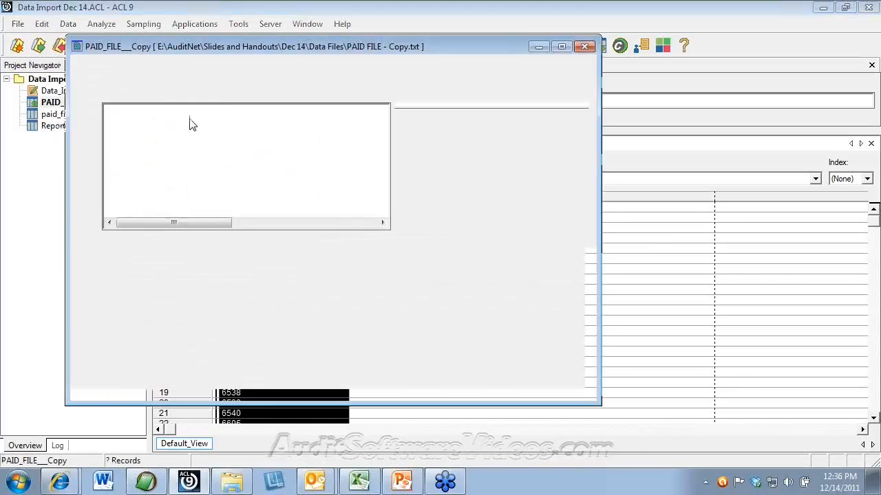
pyautogui.click(169, 131)
pyautogui.doubleClick(168, 131)
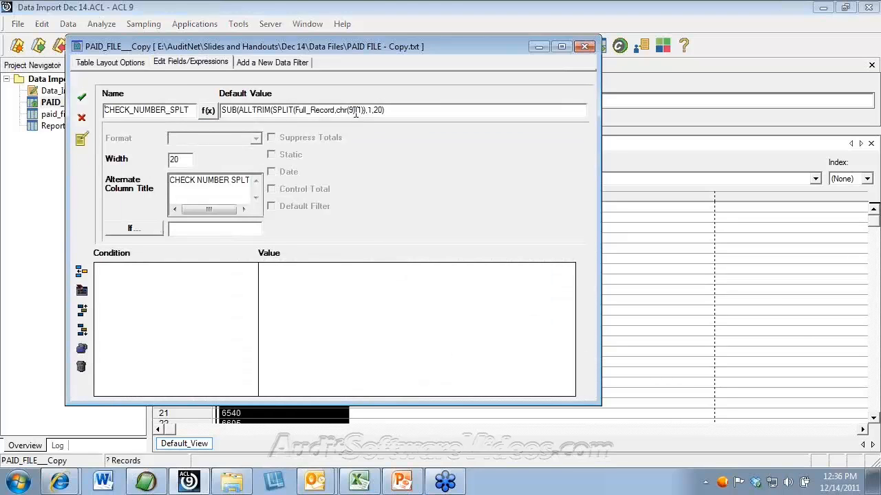
pyautogui.write(')')
pyautogui.press('Left')
pyautogui.hotkey('shift', 'Left')
pyautogui.hotkey('shift', 'Left')
pyautogui.hotkey('shift', 'Left')
pyautogui.hotkey('shift', 'Left')
pyautogui.hotkey('shift', 'Left')
pyautogui.hotkey('shift', 'Left')
pyautogui.hotkey('shift', 'Left')
pyautogui.hotkey('shift', 'Left')
pyautogui.hotkey('shift', 'Left')
pyautogui.hotkey('shift', 'Left')
pyautogui.hotkey('shift', 'Left')
pyautogui.hotkey('shift', 'Left')
pyautogui.hotkey('shift', 'Left')
pyautogui.hotkey('shift', 'Left')
pyautogui.hotkey('shift', 'Left')
pyautogui.hotkey('shift', 'Left')
pyautogui.hotkey('shift', 'Left')
pyautogui.hotkey('shift', 'Left')
pyautogui.hotkey('shift', 'Left')
pyautogui.hotkey('shift', 'Left')
pyautogui.hotkey('shift', 'Left')
pyautogui.hotkey('shift', 'Left')
pyautogui.hotkey('shift', 'Left')
pyautogui.hotkey('shift', 'Left')
pyautogui.hotkey('shift', 'Left')
pyautogui.hotkey('shift', 'Left')
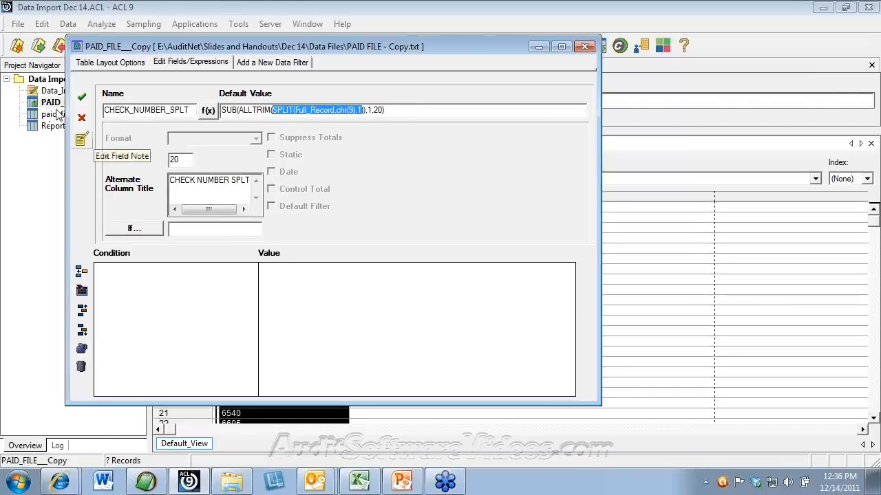
pyautogui.click(82, 118)
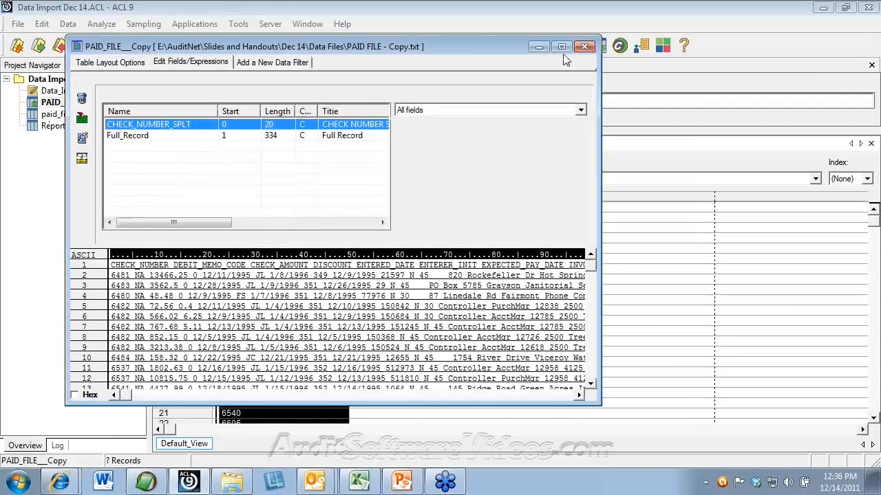
pyautogui.click(584, 46)
pyautogui.click(444, 288)
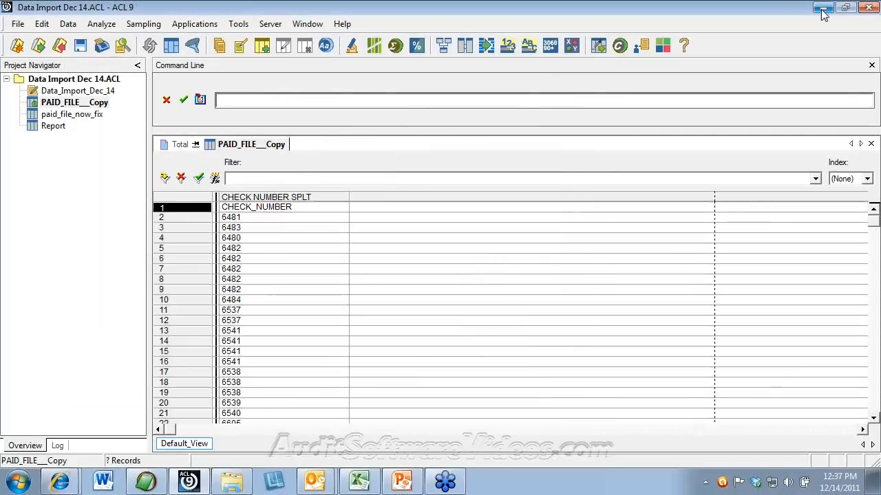